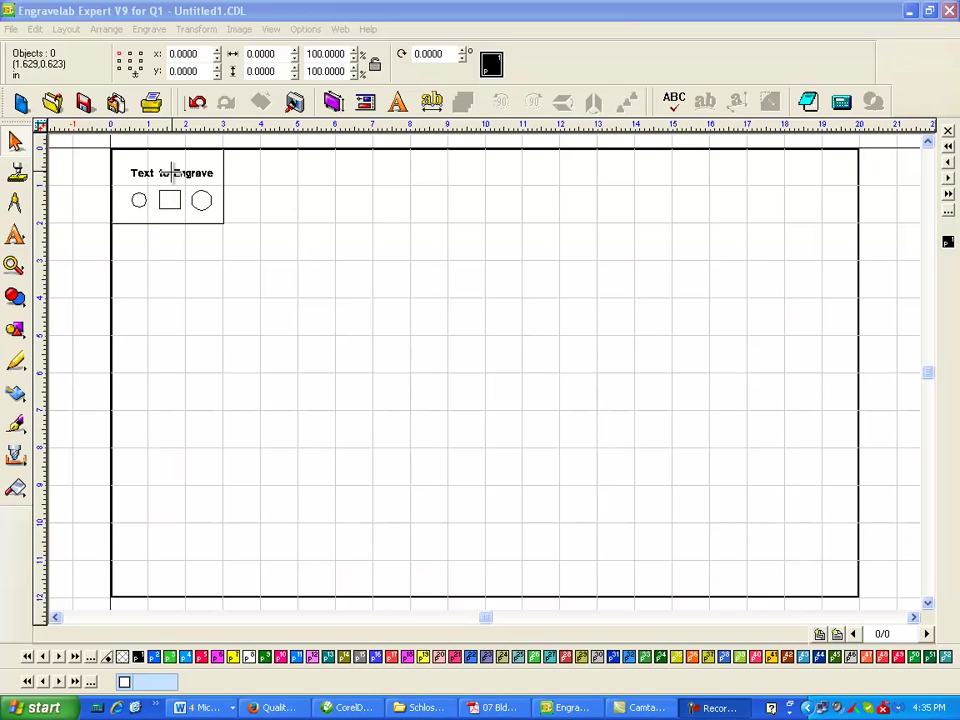
# Step: Select the 'Text to Engrave' text and its three shapes inside the plate rectangle
pyautogui.click(418, 197)
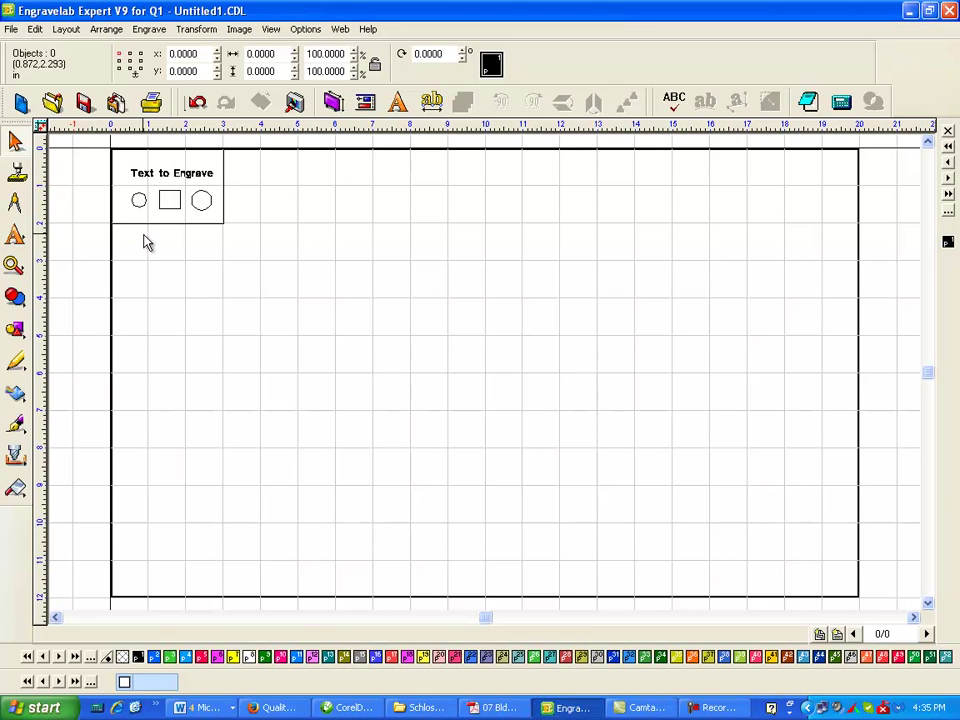
pyautogui.moveTo(127, 250); pyautogui.dragTo(227, 149)
pyautogui.click(221, 171)
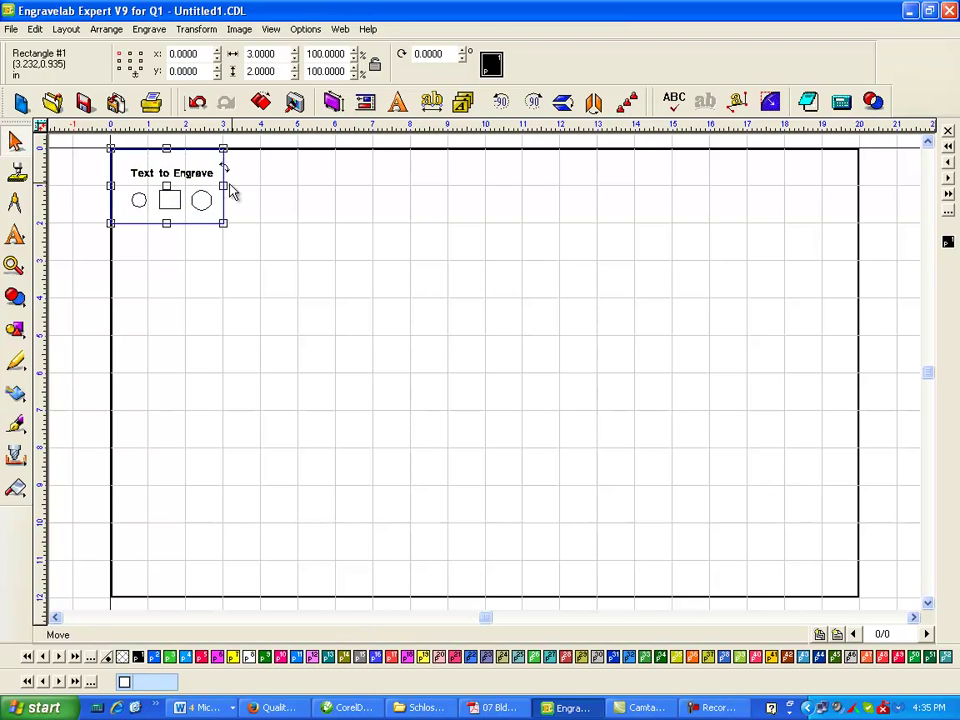
pyautogui.press('Tab')
pyautogui.click(240, 214)
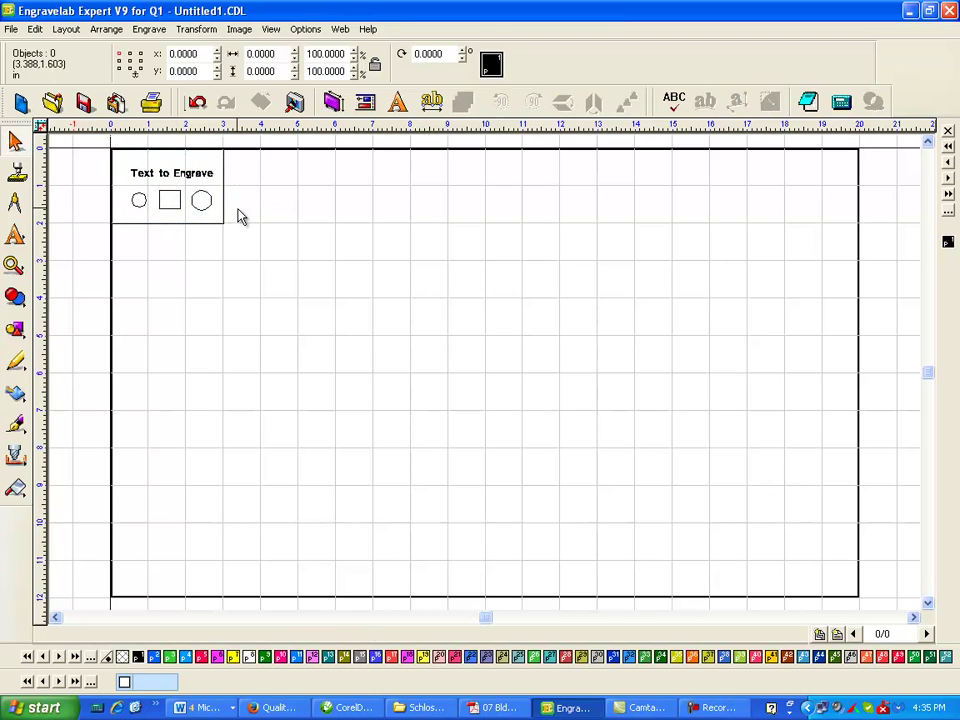
pyautogui.click(140, 200)
pyautogui.moveTo(239, 208); pyautogui.dragTo(294, 221)
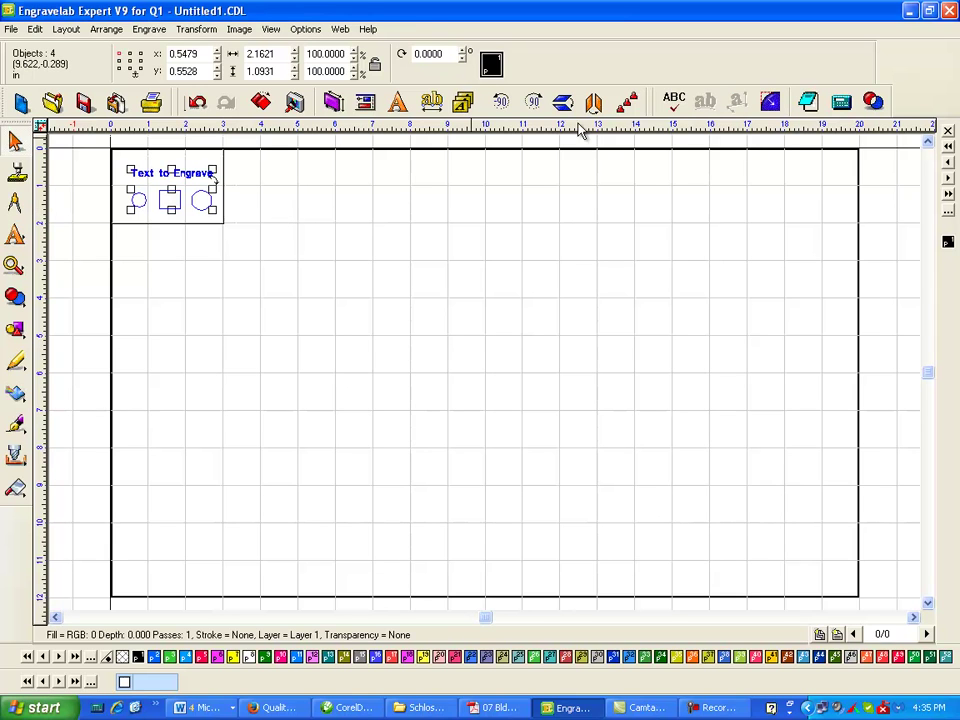
# Step: Set array spacing to -2.0000 and 3.0000, try more Total X copies, then return to 1
pyautogui.click(628, 102)
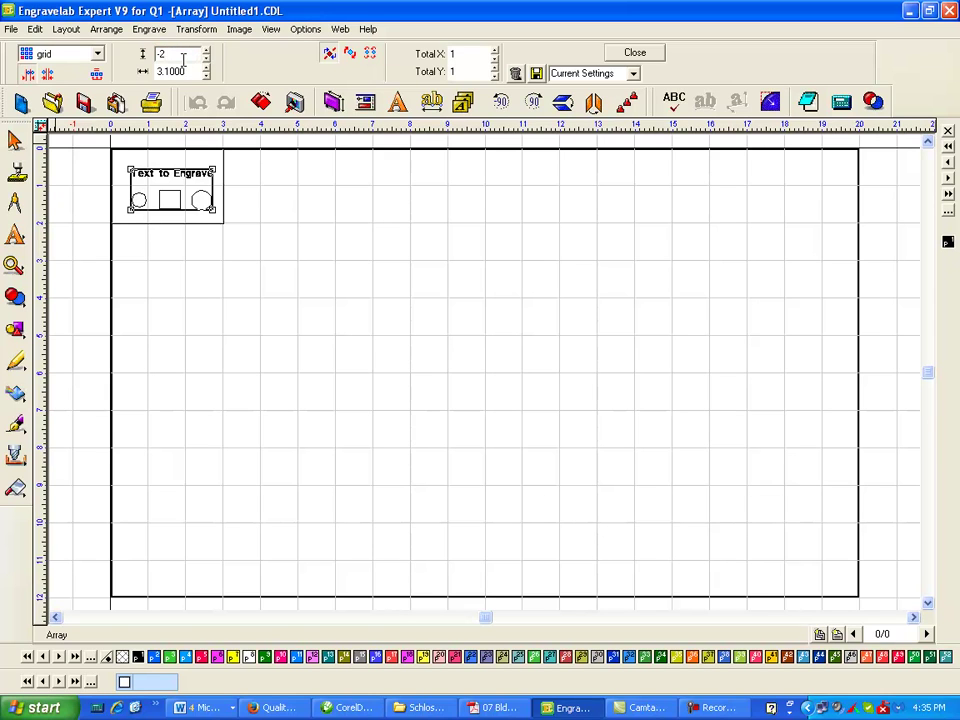
pyautogui.click(206, 76)
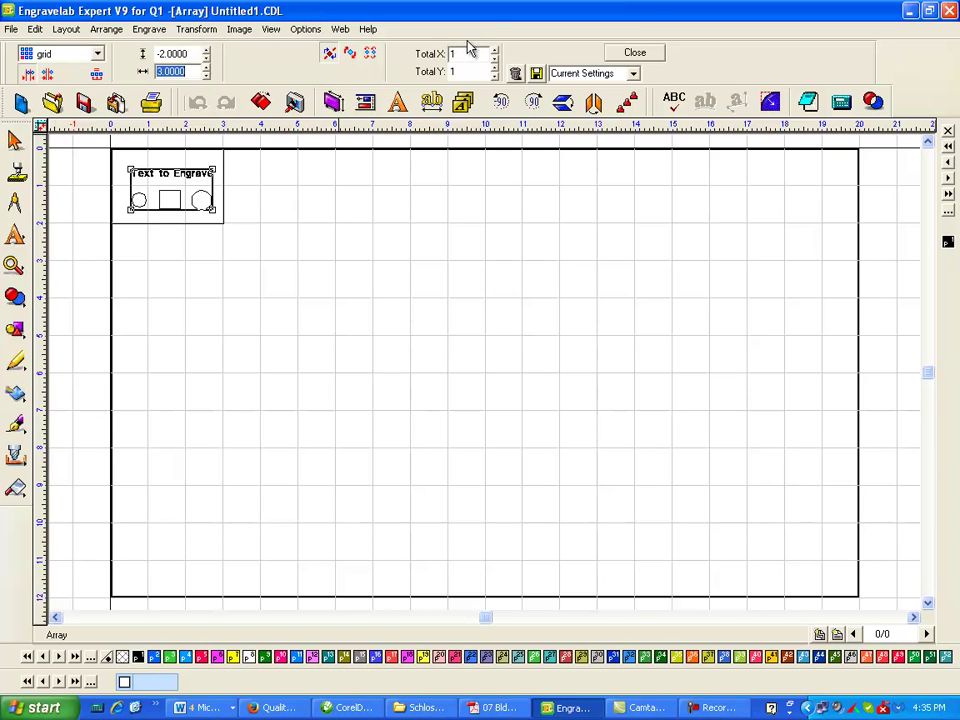
pyautogui.click(494, 52)
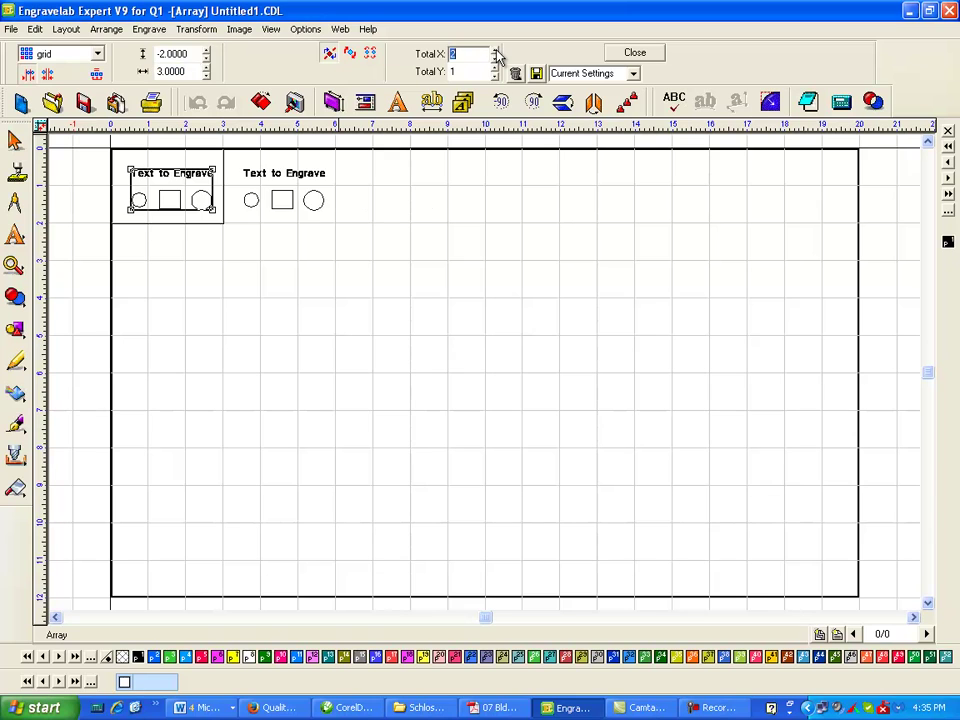
pyautogui.click(494, 52)
pyautogui.click(494, 52)
pyautogui.click(494, 52)
pyautogui.click(494, 52)
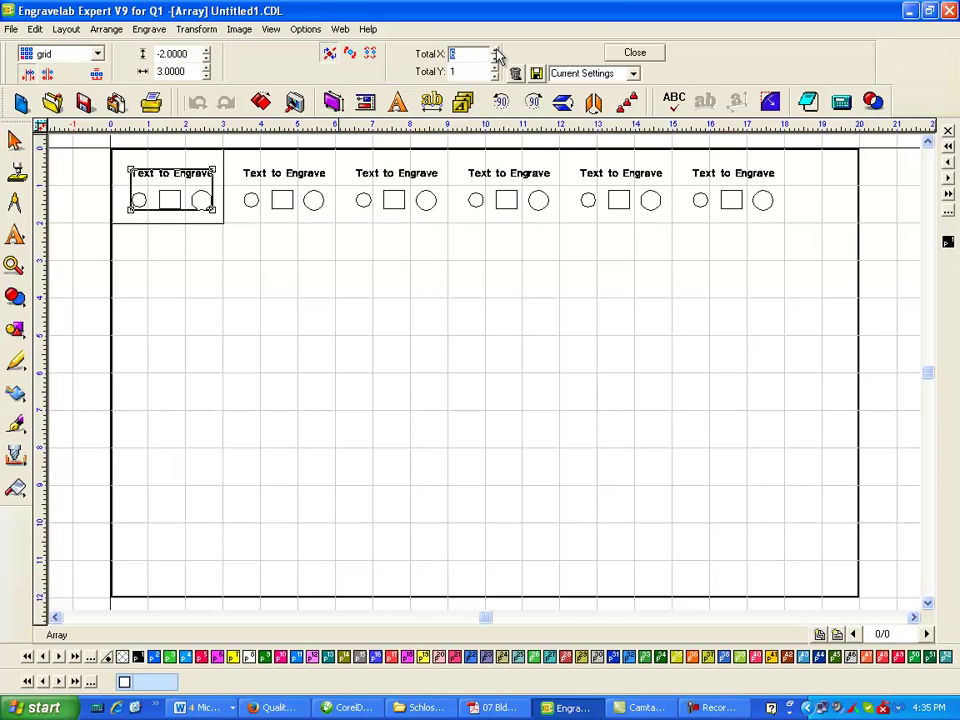
pyautogui.click(494, 58)
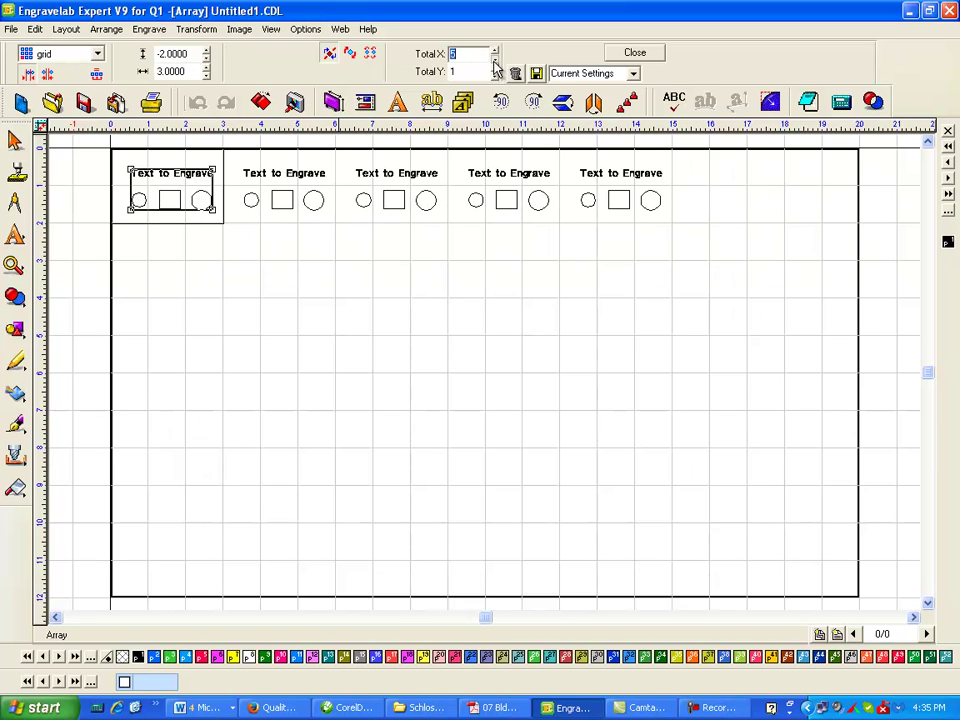
pyautogui.click(494, 58)
pyautogui.click(494, 58)
pyautogui.click(494, 58)
pyautogui.click(494, 58)
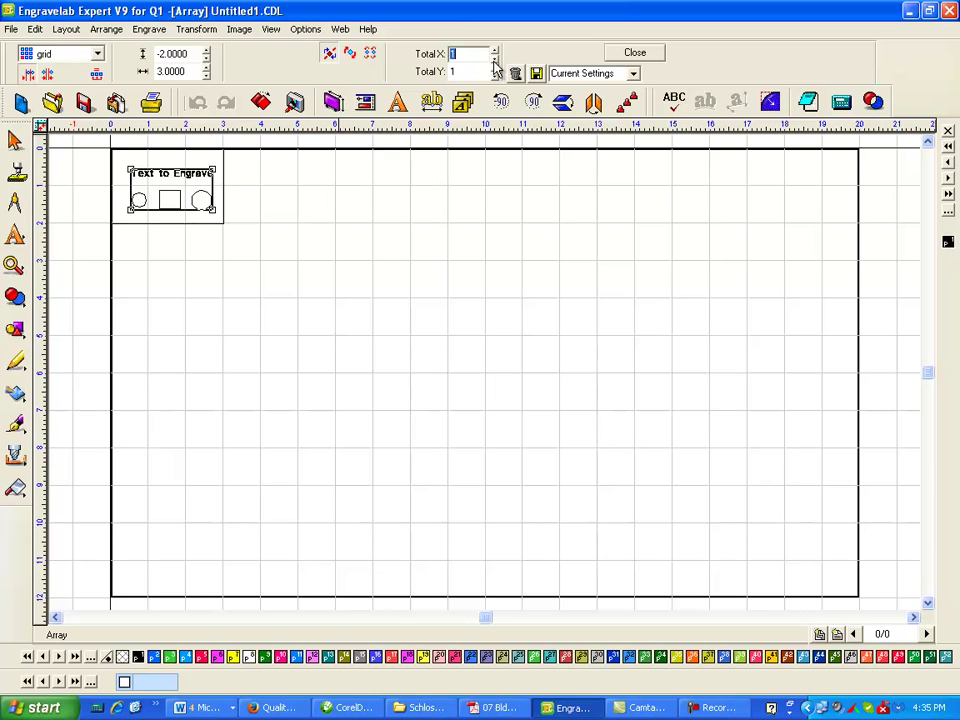
# Step: Close Array and group the plate's text and three shapes
pyautogui.click(636, 55)
pyautogui.moveTo(262, 257); pyautogui.dragTo(120, 162)
pyautogui.hotkey('ctrl', 'g')
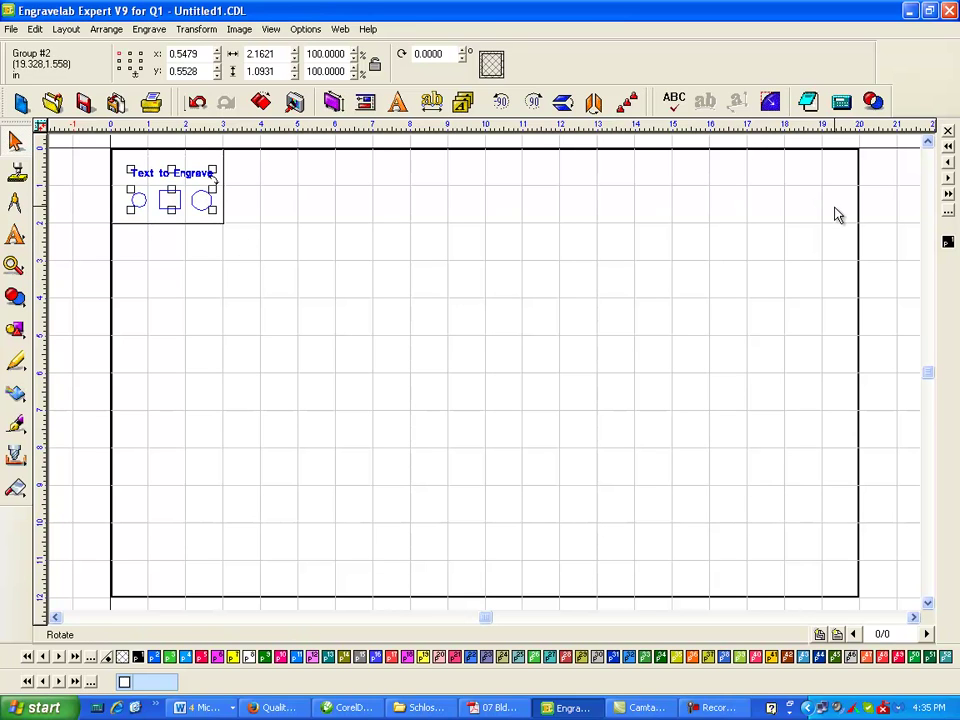
# Step: Array the group to 6 columns by 6 rows of plates and close Array
pyautogui.click(629, 103)
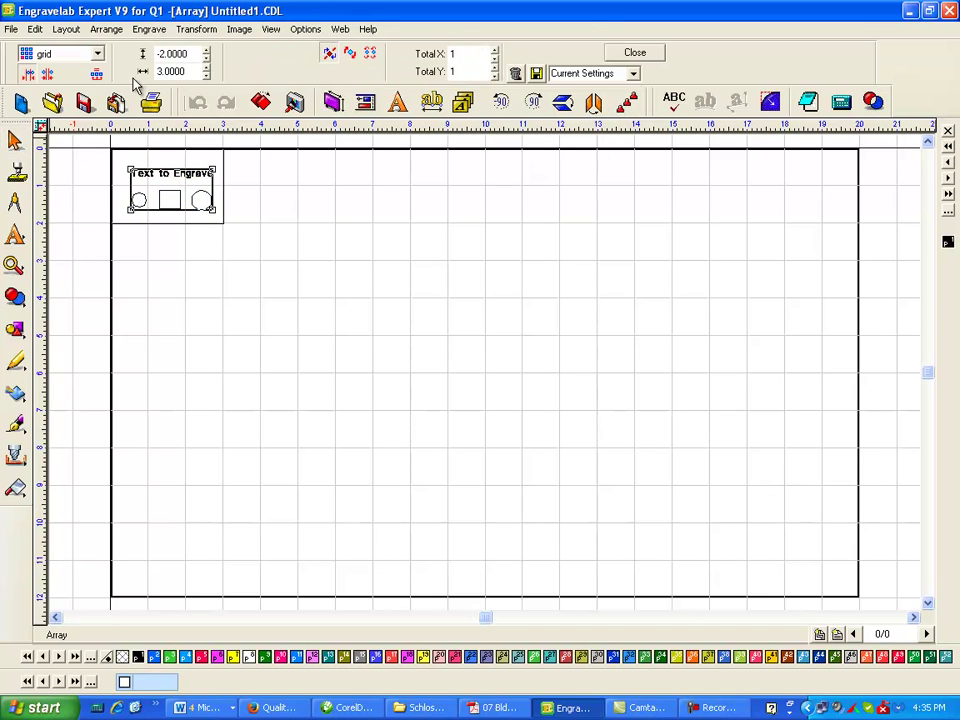
pyautogui.click(494, 52)
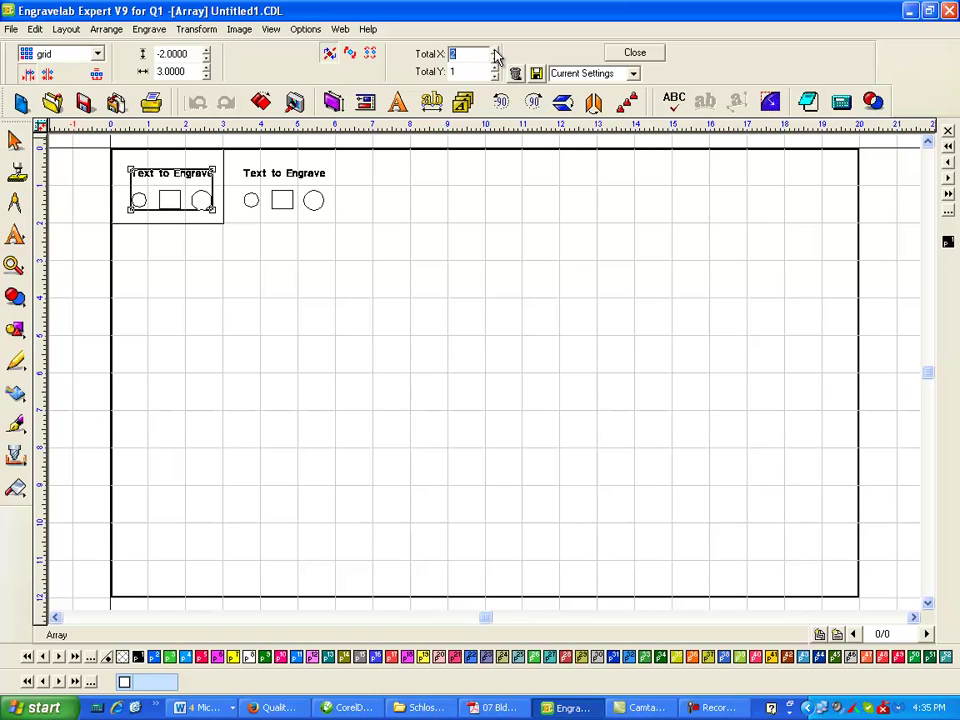
pyautogui.click(494, 52)
pyautogui.click(494, 52)
pyautogui.click(494, 52)
pyautogui.click(494, 52)
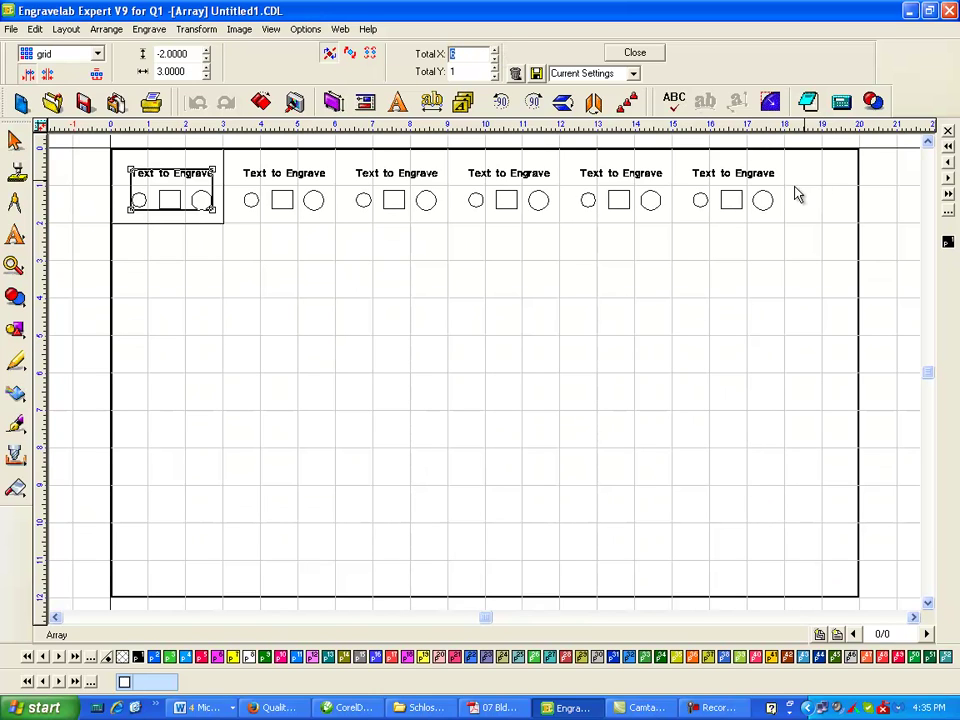
pyautogui.click(494, 68)
pyautogui.click(494, 68)
pyautogui.click(494, 68)
pyautogui.click(494, 68)
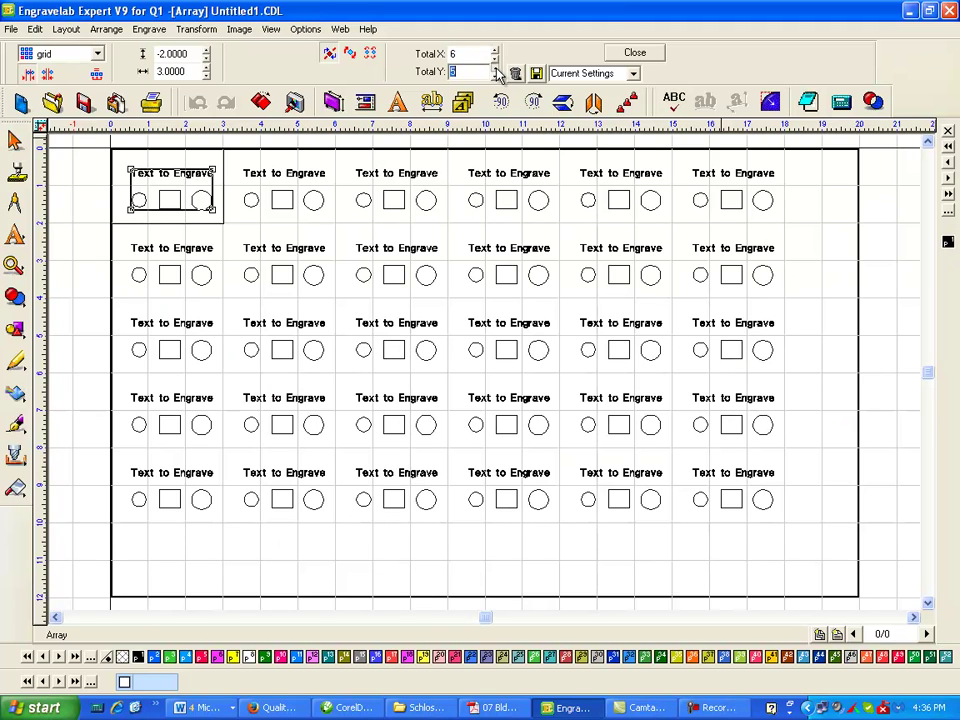
pyautogui.click(494, 68)
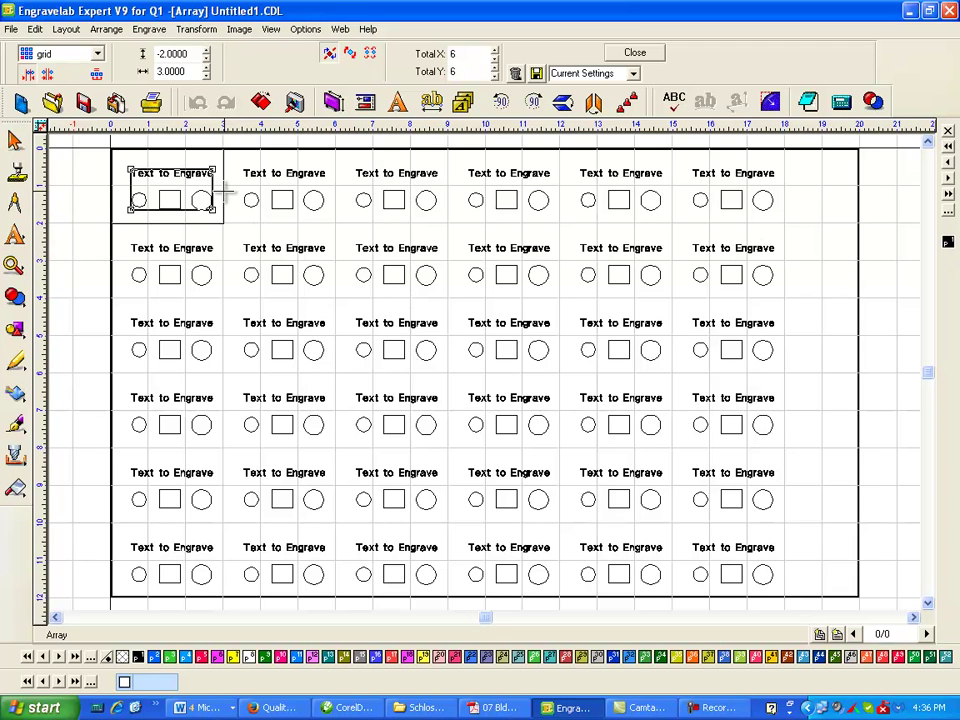
pyautogui.click(636, 55)
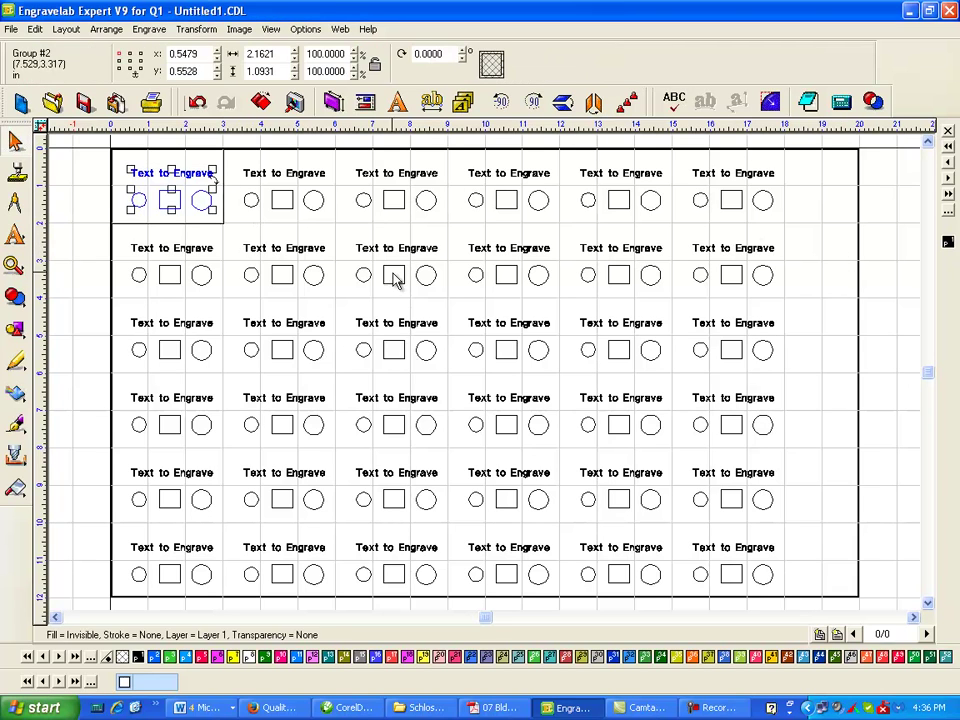
# Step: Select the top-left plate group, open Sequence by List, and put the rectangle first
pyautogui.click(100, 205)
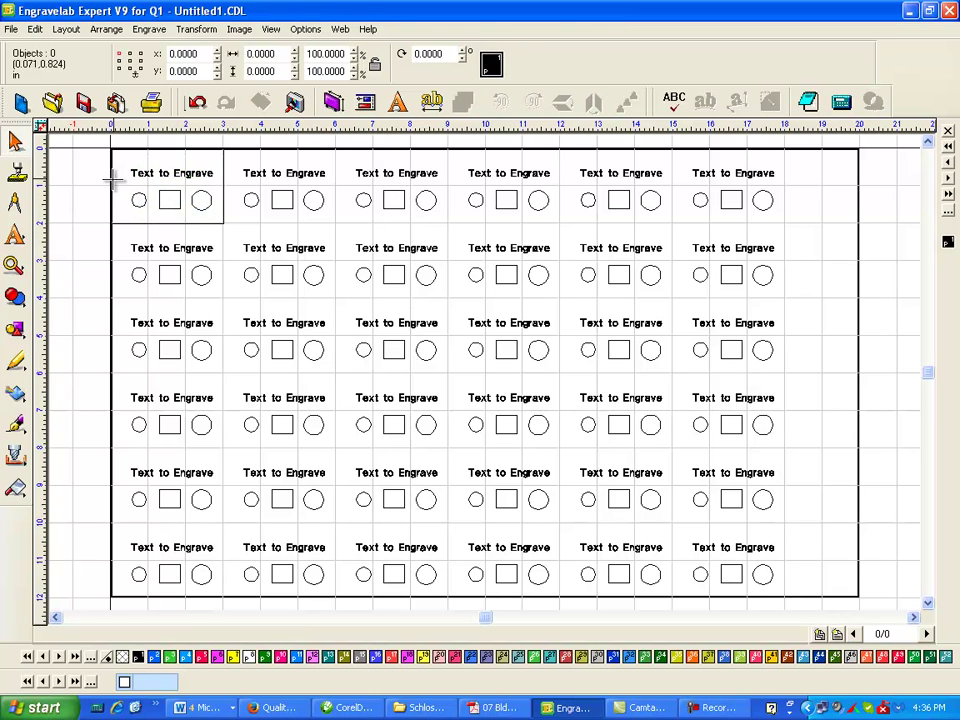
pyautogui.click(150, 175)
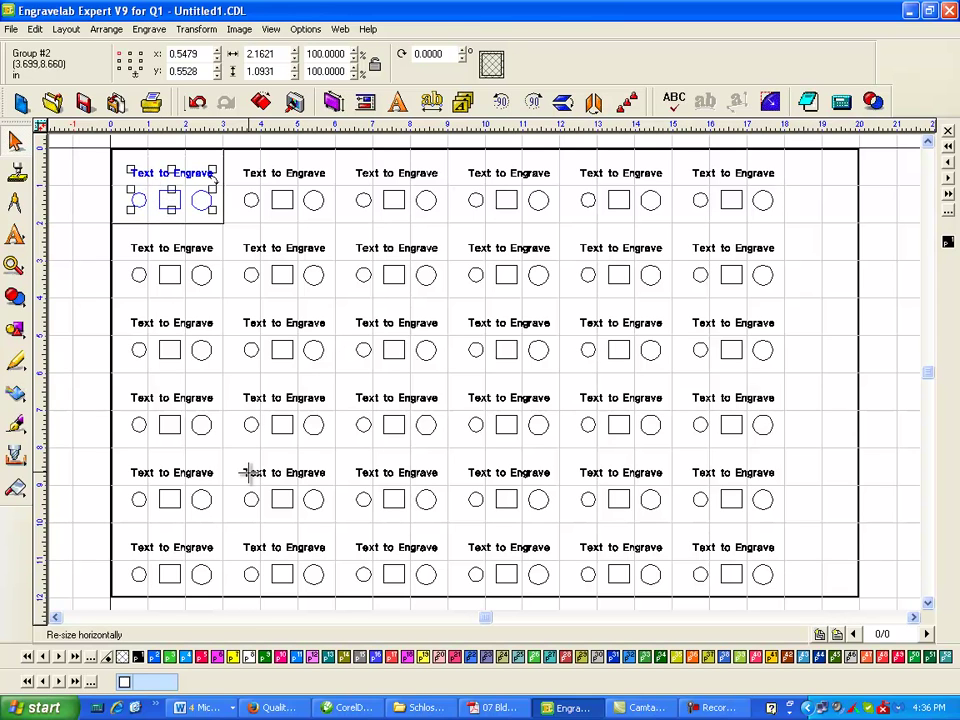
pyautogui.click(66, 30)
pyautogui.moveTo(117, 180)
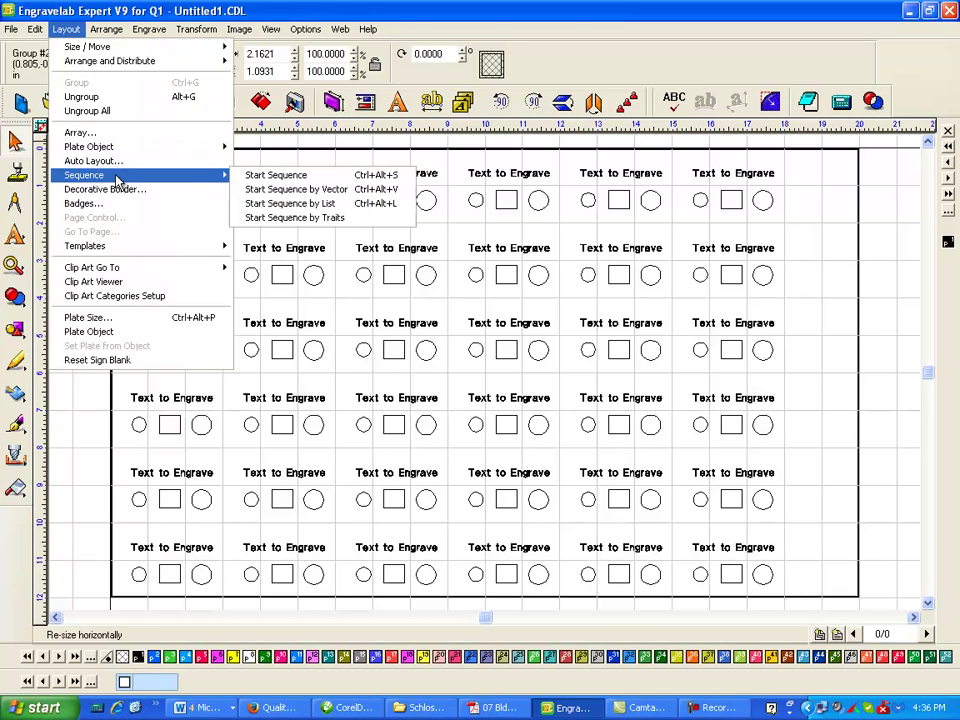
pyautogui.click(378, 207)
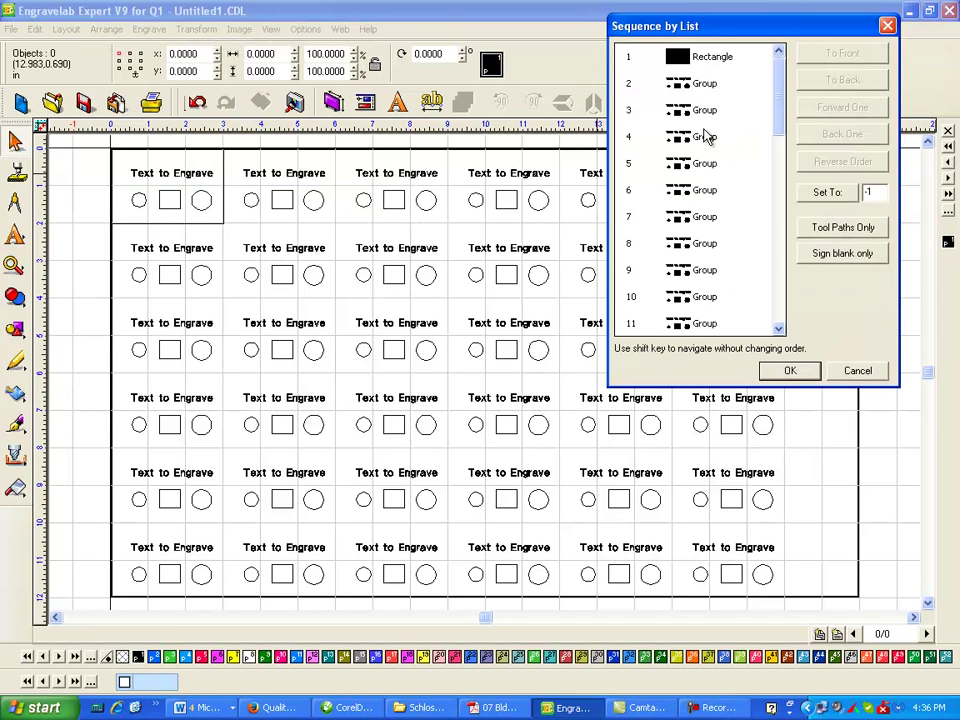
pyautogui.click(706, 62)
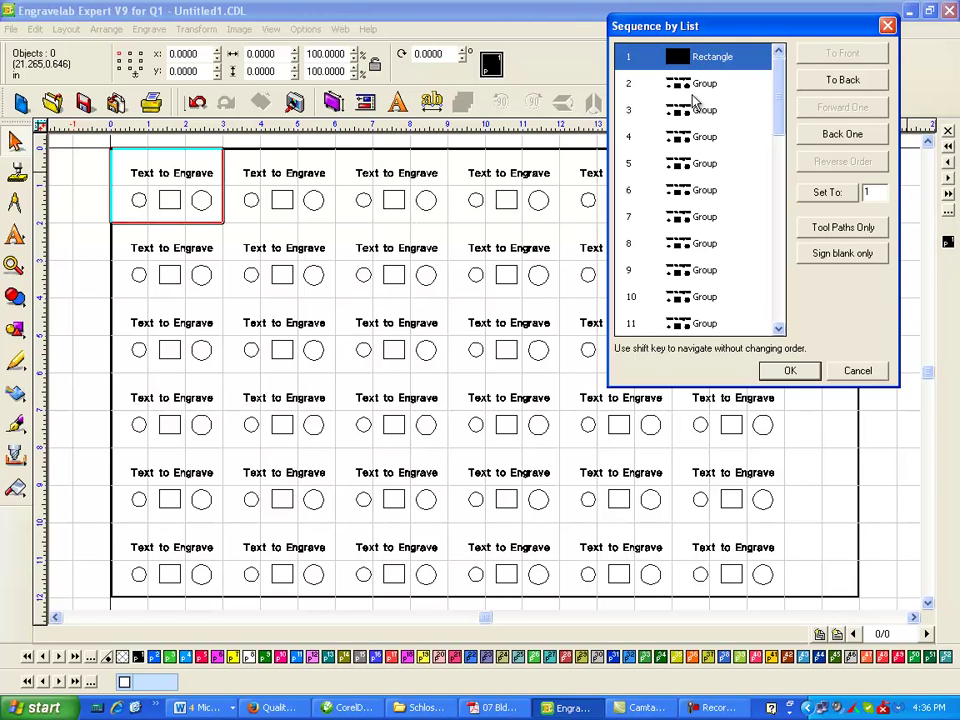
# Step: Step through the plate groups' sequence numbers down to group 37
pyautogui.click(697, 86)
pyautogui.press('Down')
pyautogui.press('Down')
pyautogui.press('Down')
pyautogui.press('Down')
pyautogui.press('Down')
pyautogui.press('Down')
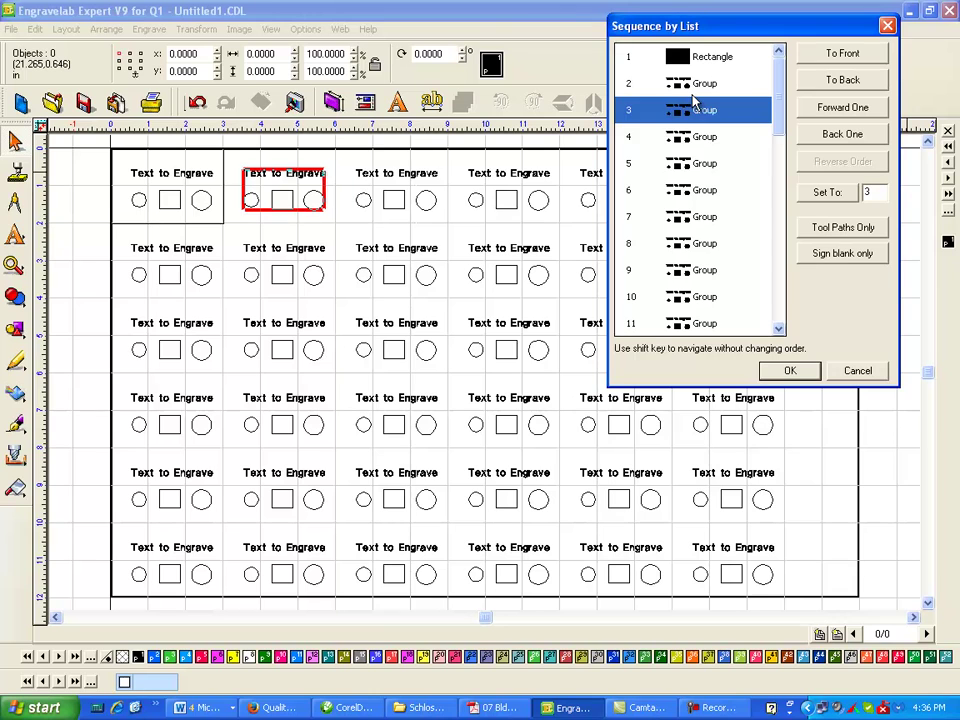
pyautogui.press('Down')
pyautogui.press('Down')
pyautogui.press('Down')
pyautogui.press('Down')
pyautogui.press('Down')
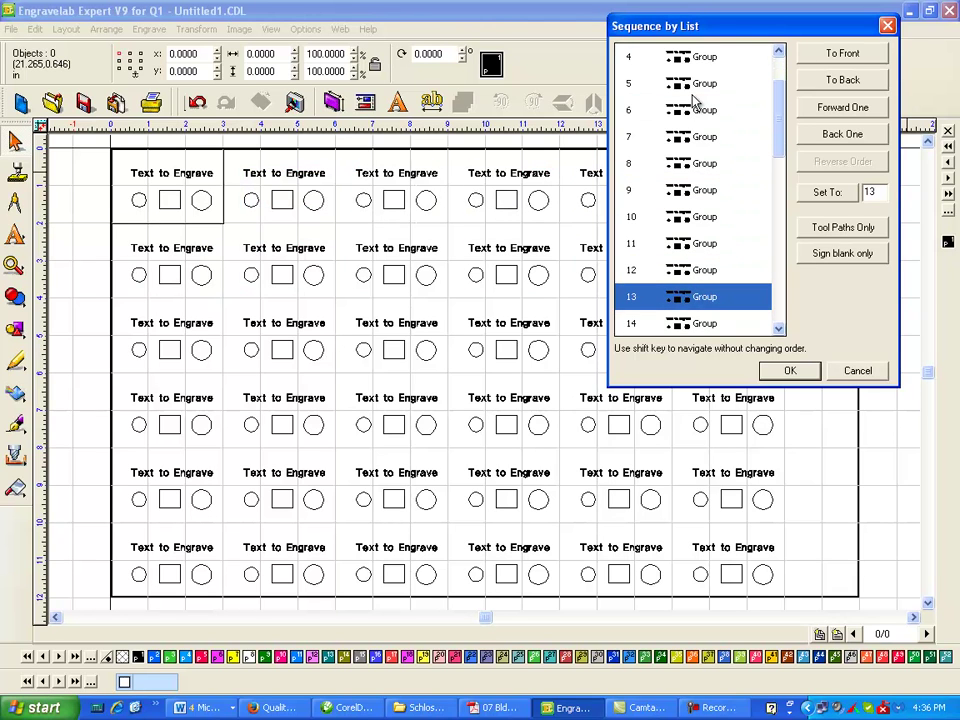
pyautogui.press('Down')
pyautogui.press('Down')
pyautogui.press('Down')
pyautogui.press('Down')
pyautogui.press('Down')
pyautogui.press('Down')
pyautogui.press('Down')
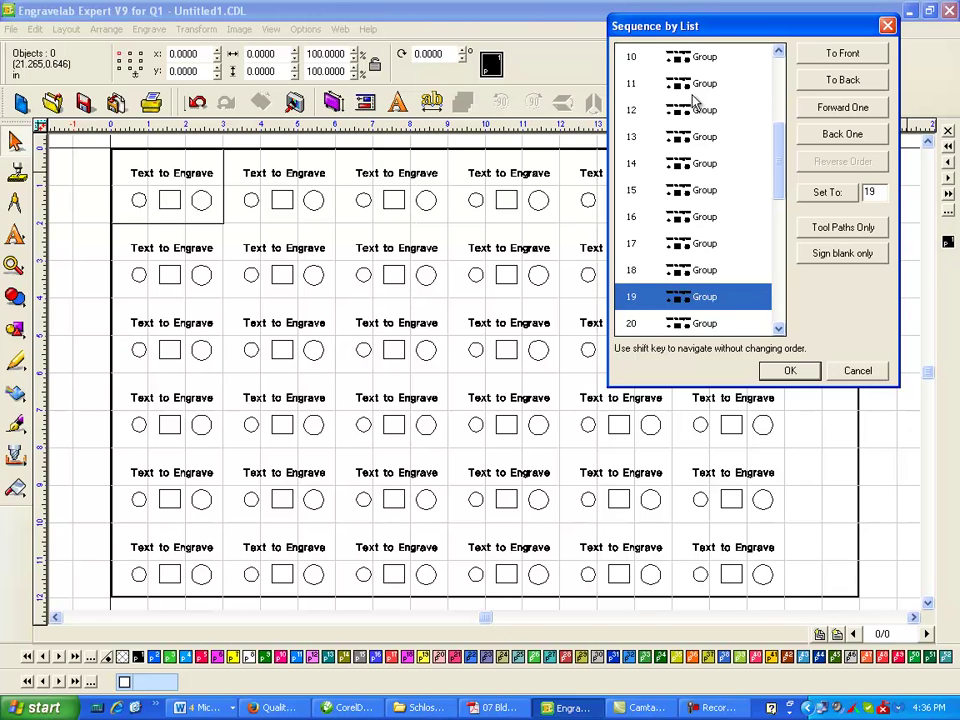
pyautogui.press('Down')
pyautogui.press('Down')
pyautogui.press('Down')
pyautogui.press('Down')
pyautogui.press('Down')
pyautogui.press('Down')
pyautogui.press('Down')
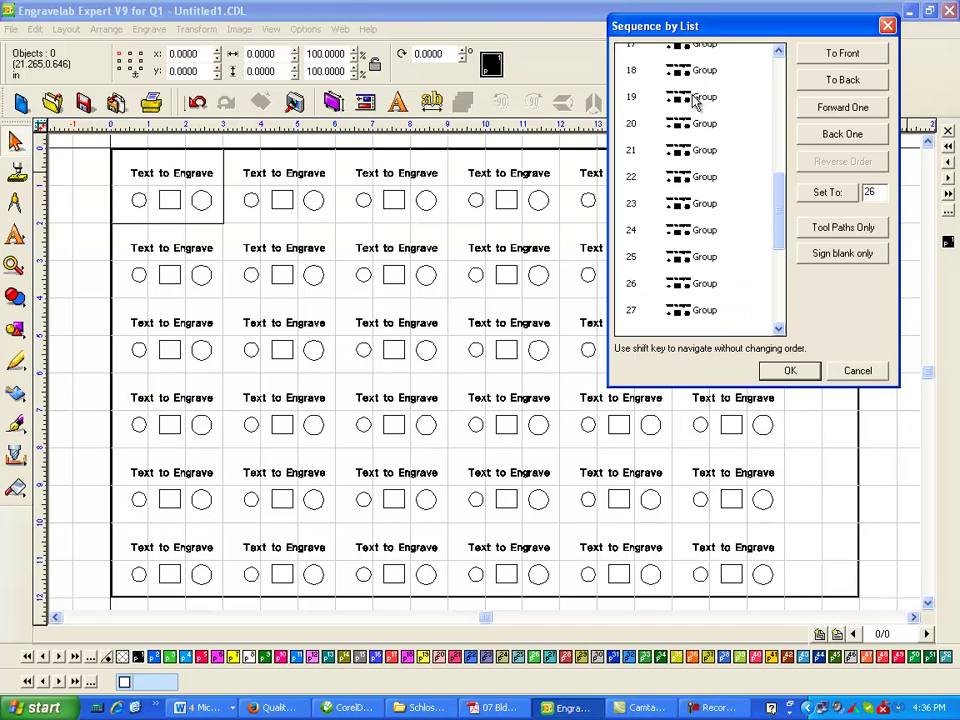
pyautogui.press('Down')
pyautogui.press('Down')
pyautogui.press('Down')
pyautogui.press('Down')
pyautogui.press('Down')
pyautogui.press('Down')
pyautogui.press('Down')
pyautogui.press('Down')
pyautogui.press('Down')
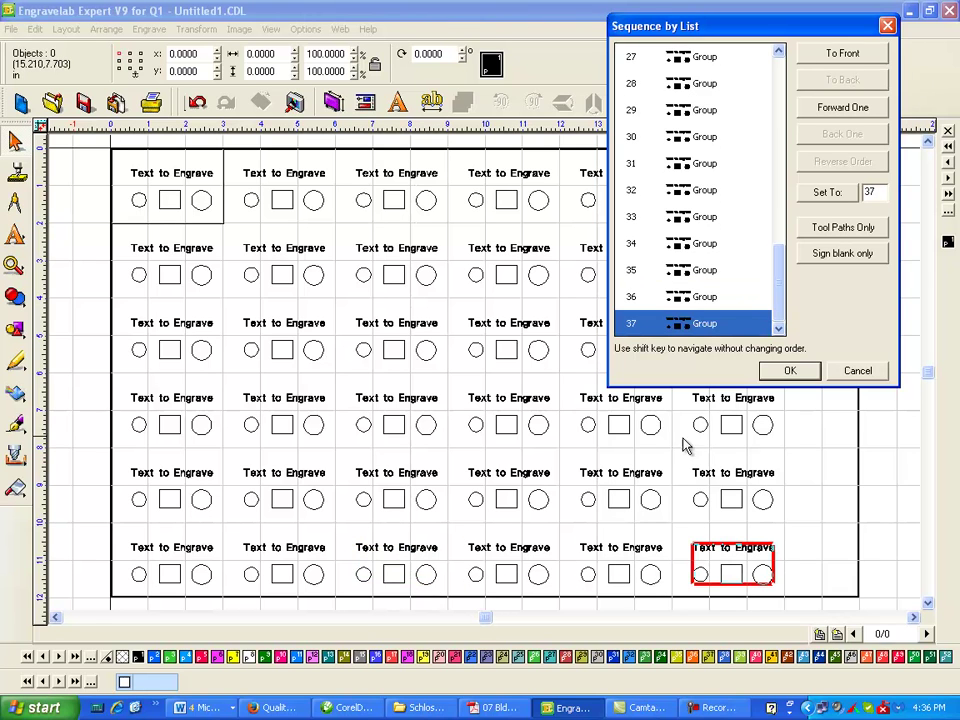
# Step: Accept the list order and start manual sequencing from the top-left plate
pyautogui.click(789, 370)
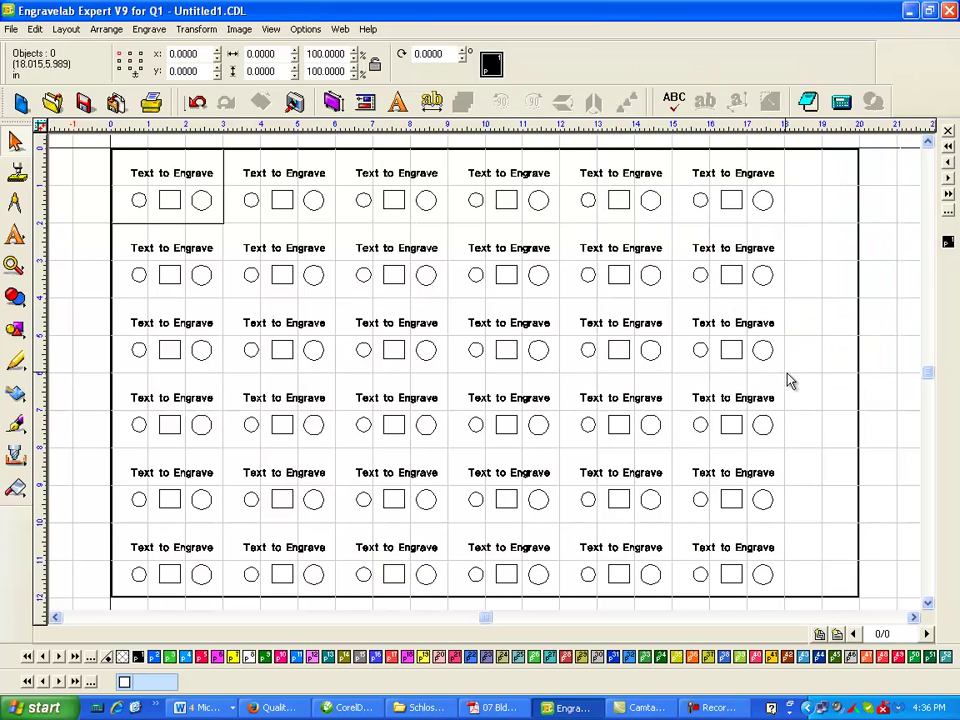
pyautogui.click(186, 185)
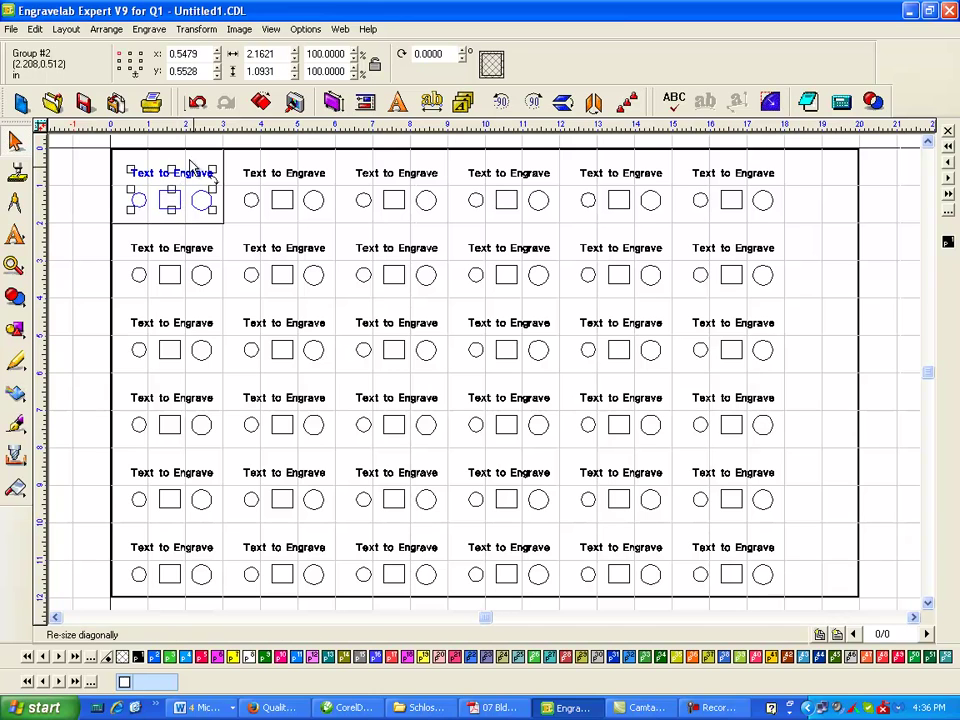
pyautogui.click(107, 30)
pyautogui.moveTo(66, 29)
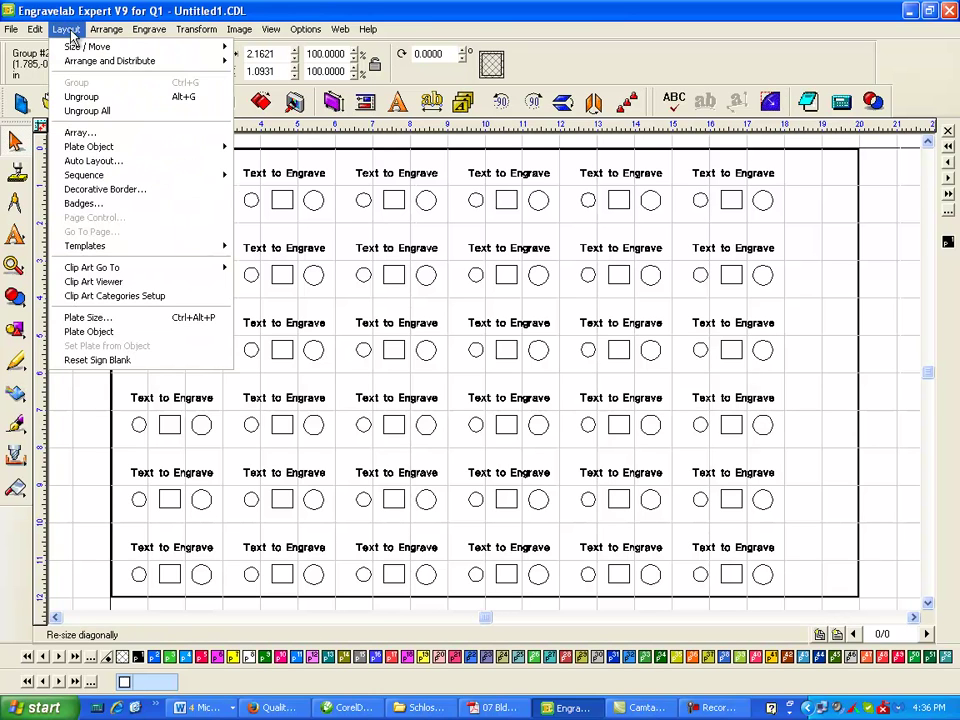
pyautogui.moveTo(176, 180)
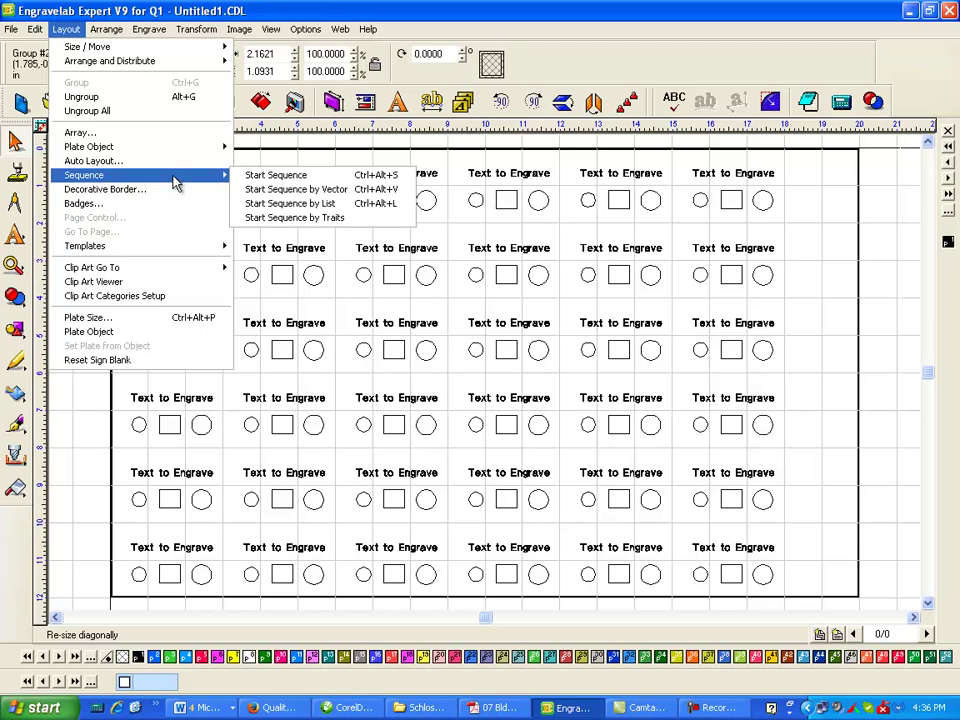
pyautogui.click(296, 180)
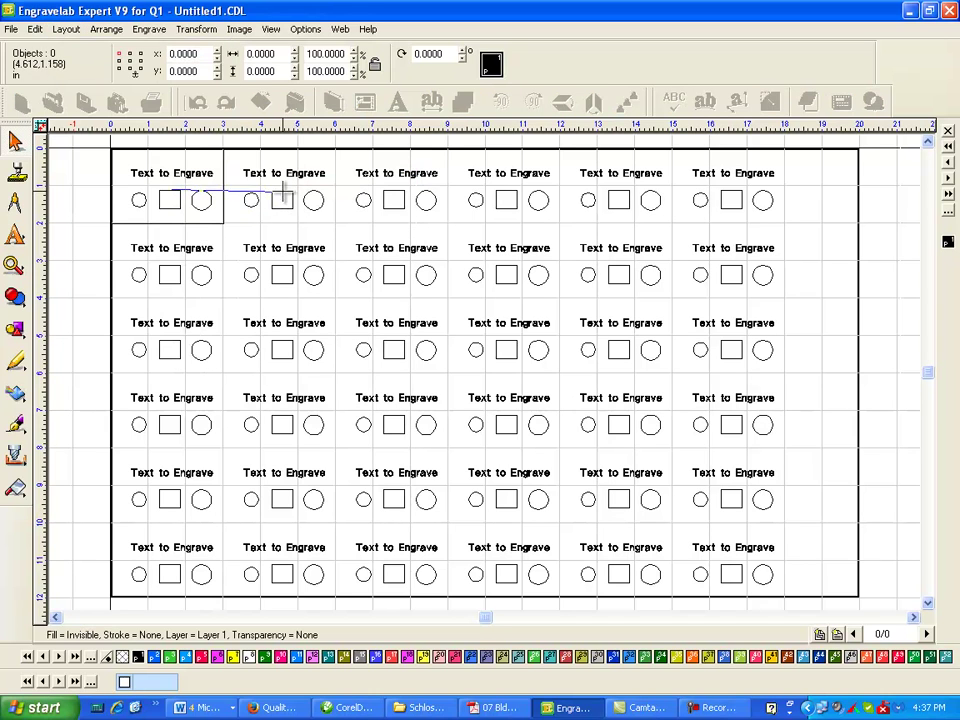
# Step: Sequence the top row left to right, then row two's sixth and fifth plates, and finish
pyautogui.click(284, 190)
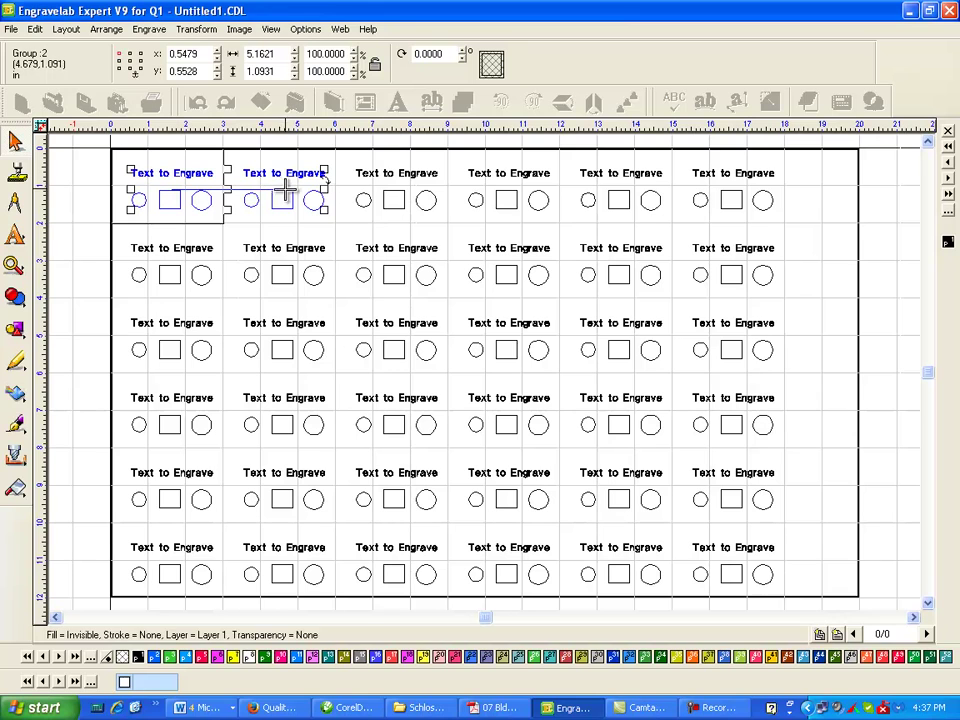
pyautogui.click(386, 176)
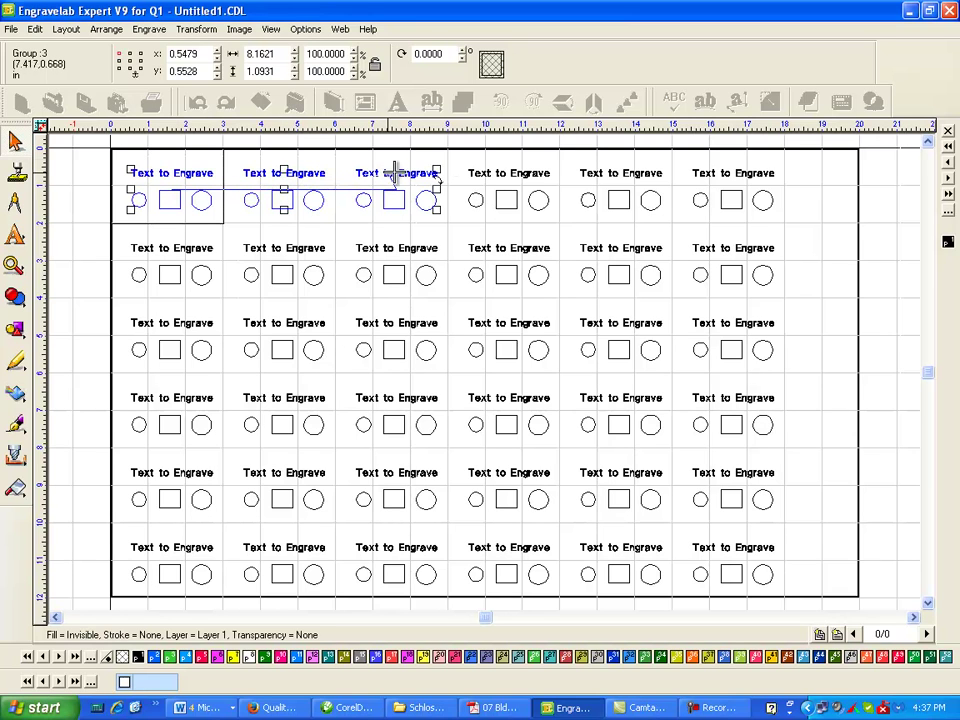
pyautogui.click(492, 176)
pyautogui.click(610, 180)
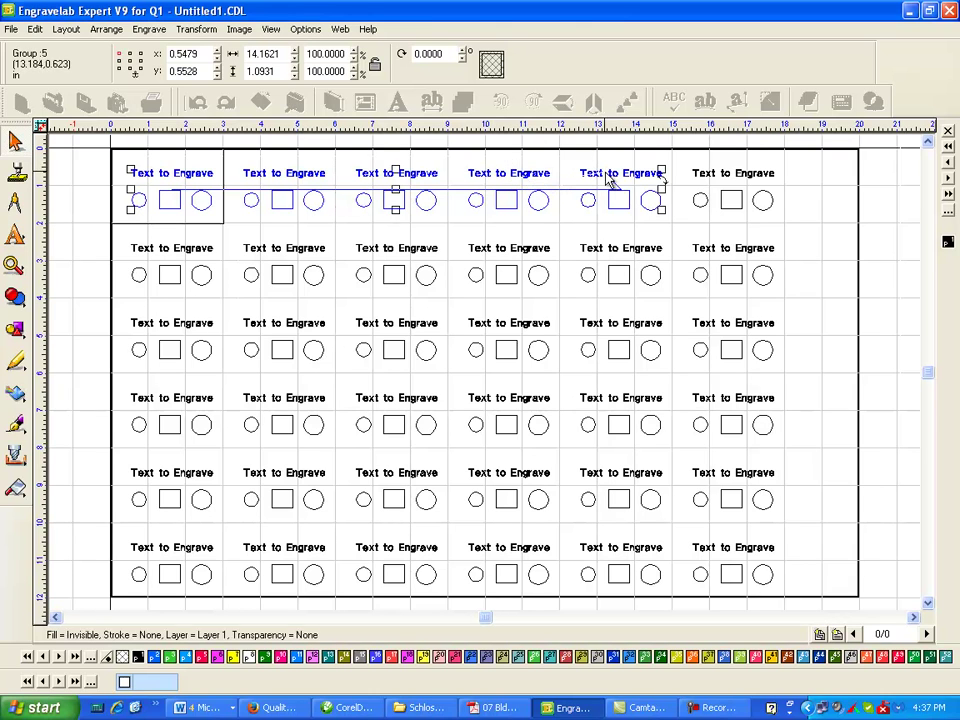
pyautogui.click(733, 188)
pyautogui.click(737, 248)
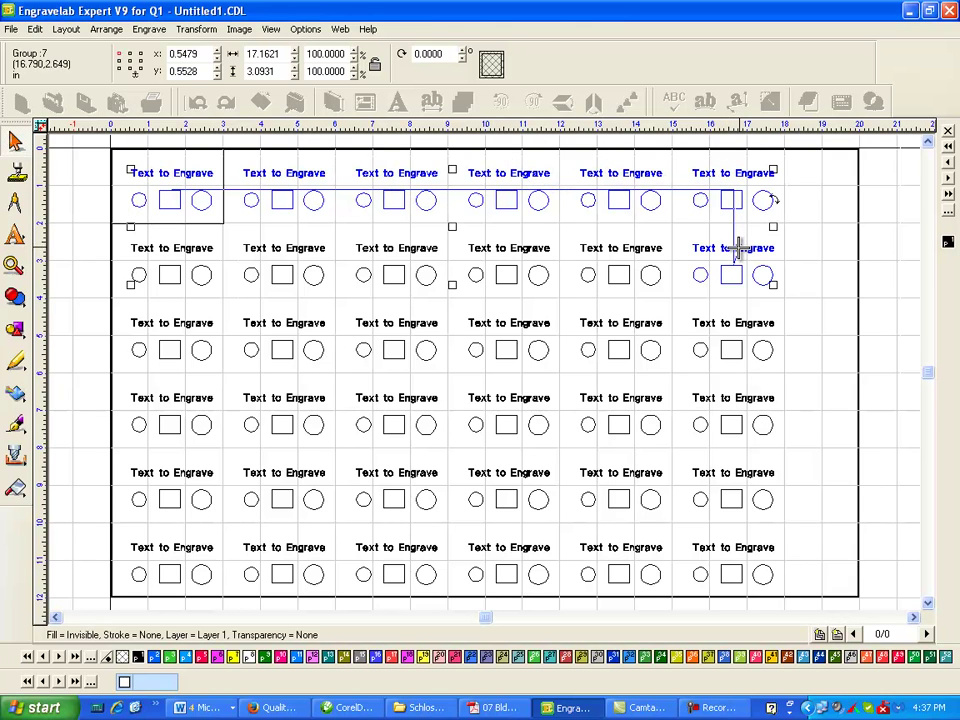
pyautogui.click(635, 248)
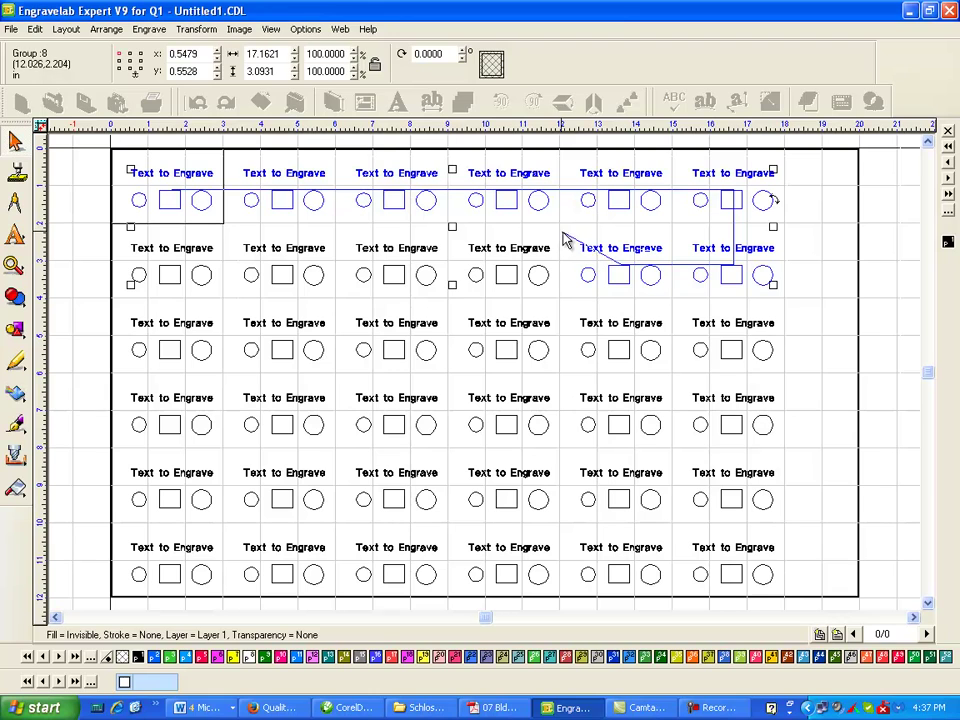
pyautogui.press('Escape')
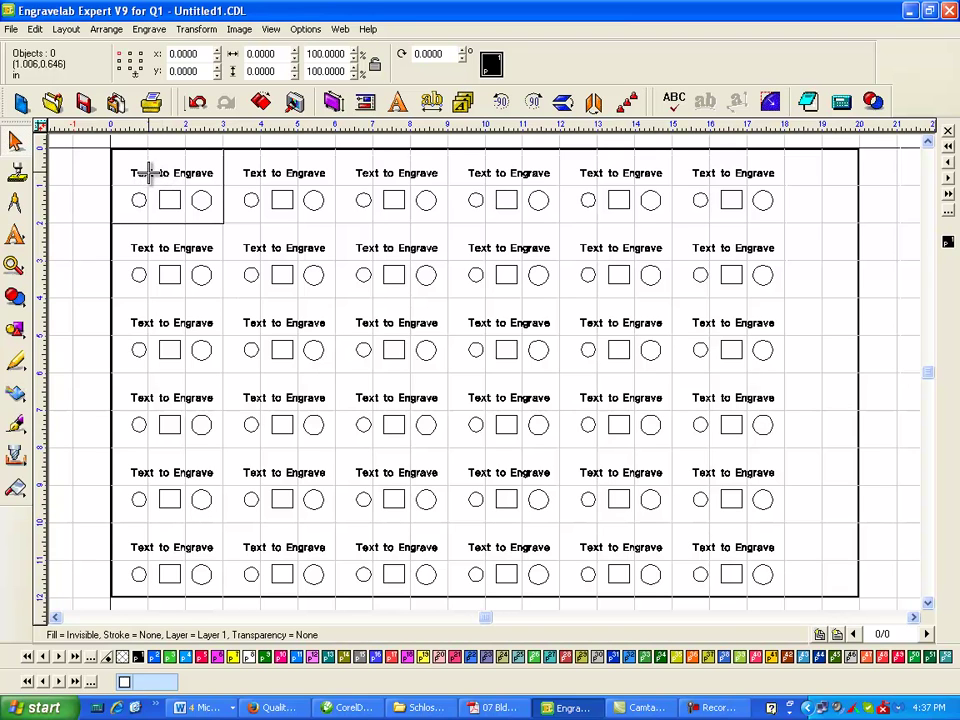
# Step: Select the top-left plate group and show the Layout sequencing commands
pyautogui.click(211, 175)
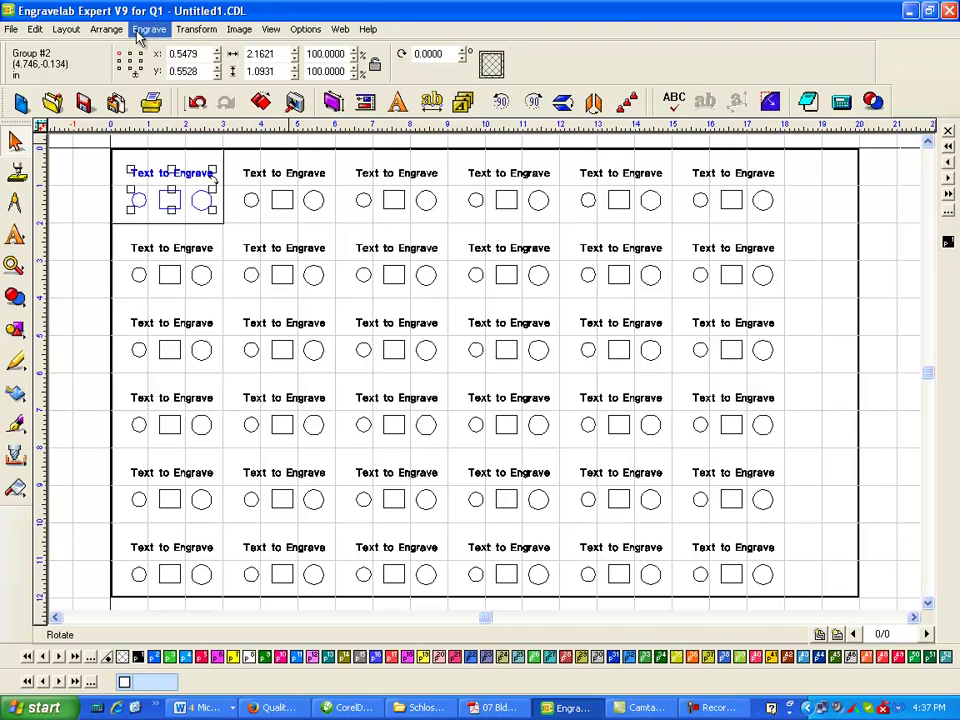
pyautogui.click(106, 30)
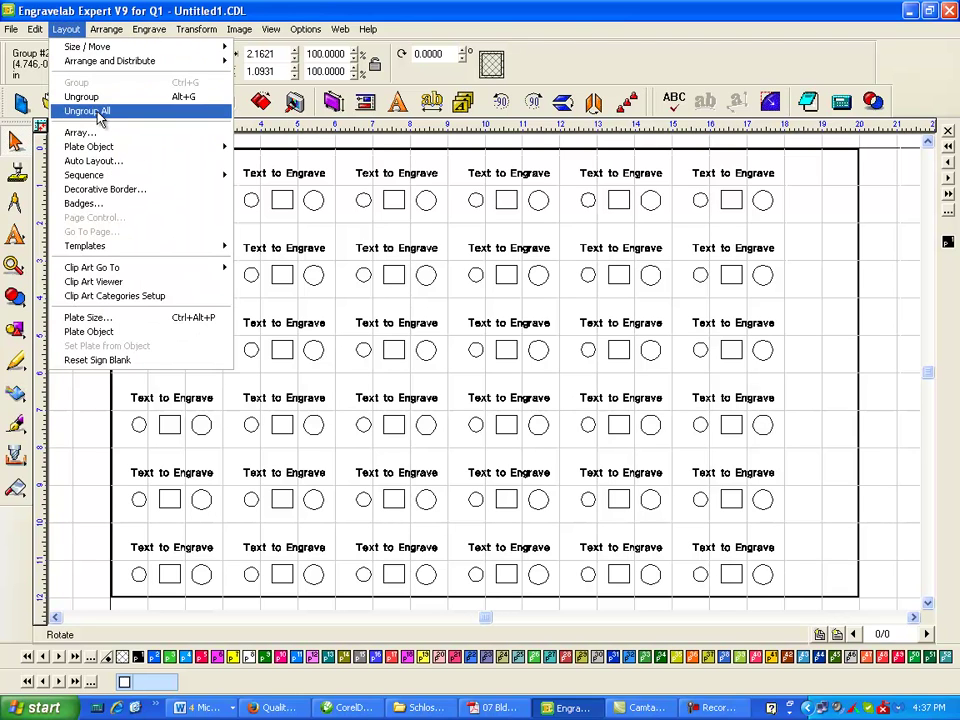
# Step: Start Sequence by Vector and draw the line snaking through rows one to four
pyautogui.moveTo(110, 175)
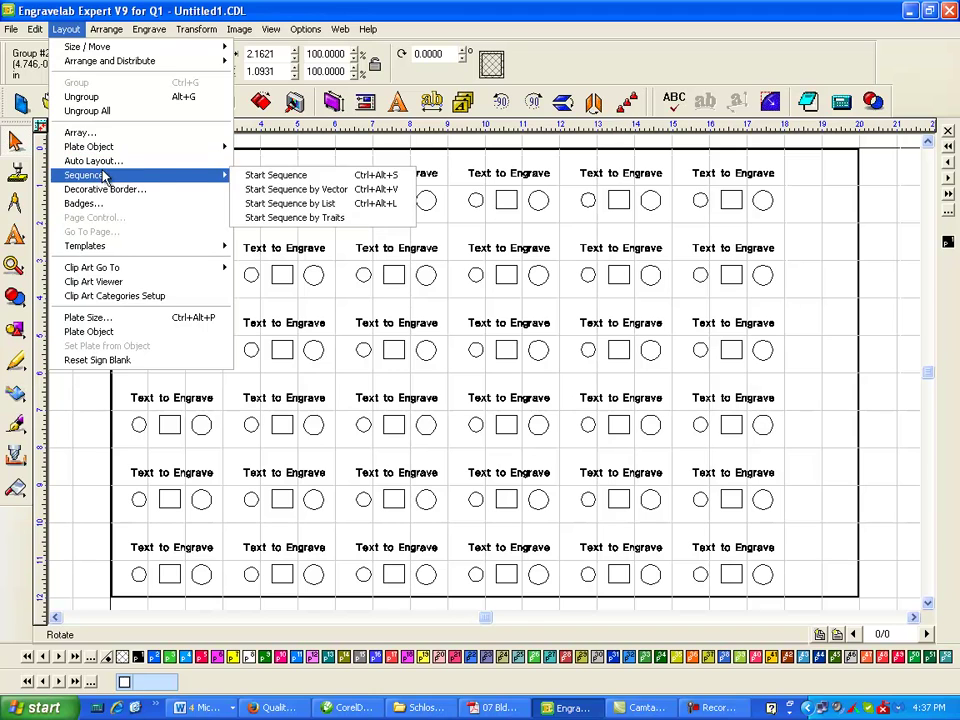
pyautogui.click(315, 190)
pyautogui.moveTo(173, 190)
pyautogui.mouseDown()
pyautogui.moveTo(317, 191)
pyautogui.moveTo(428, 176)
pyautogui.moveTo(789, 210)
pyautogui.moveTo(821, 199)
pyautogui.mouseUp()
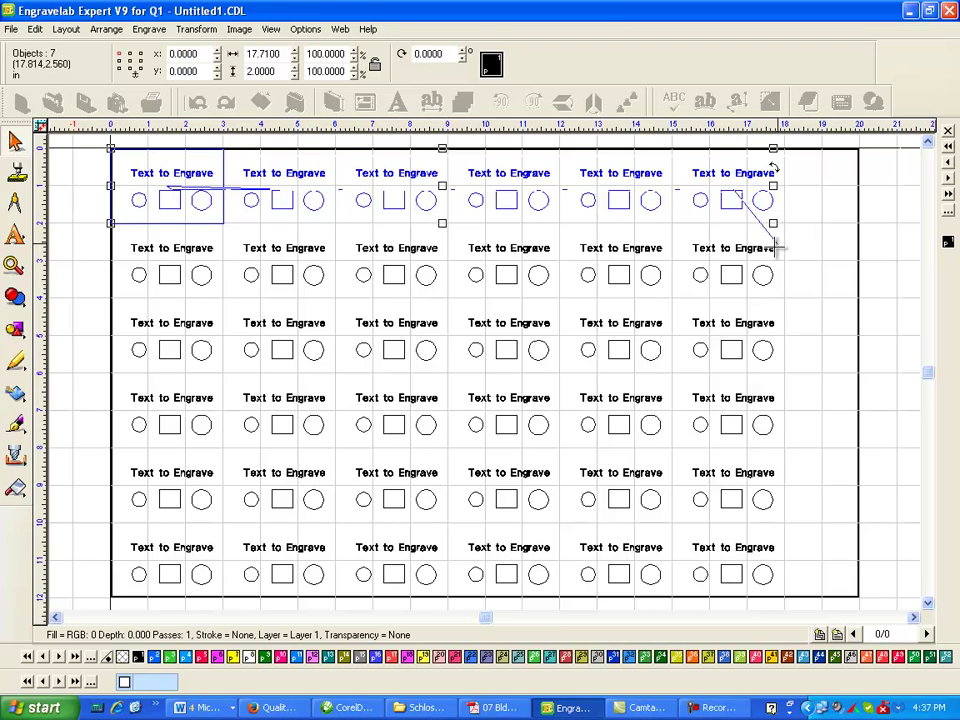
pyautogui.click(734, 266)
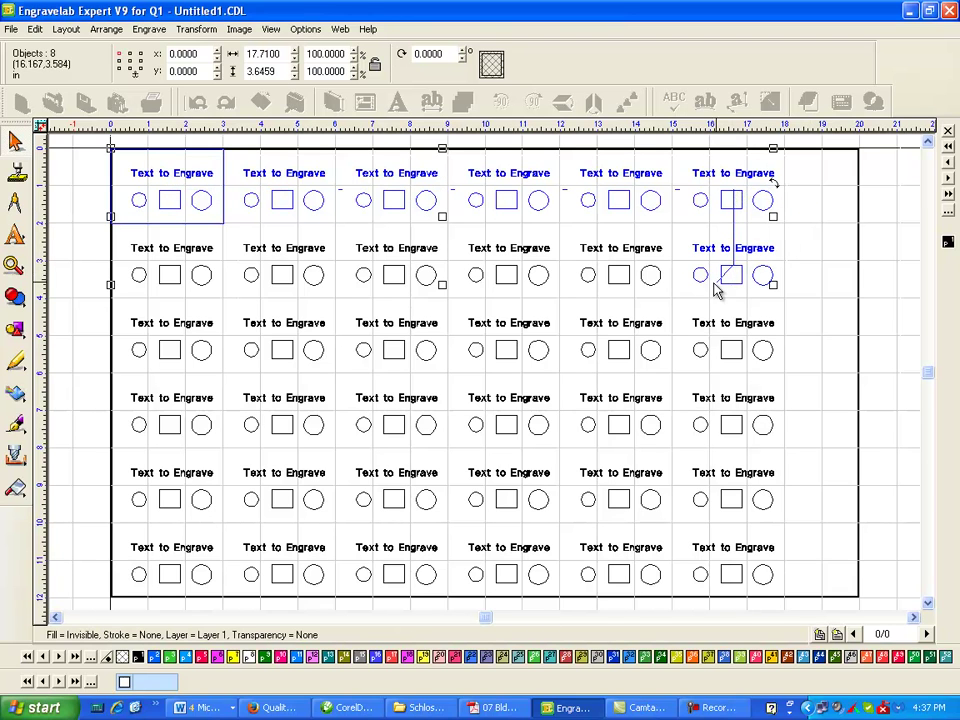
pyautogui.click(84, 275)
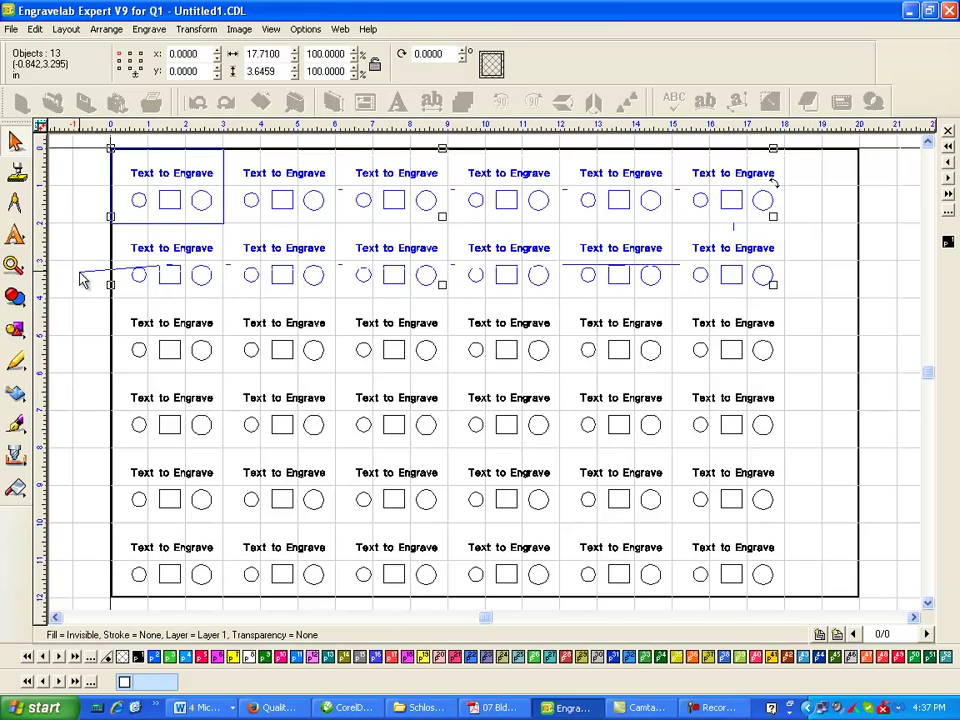
pyautogui.click(169, 349)
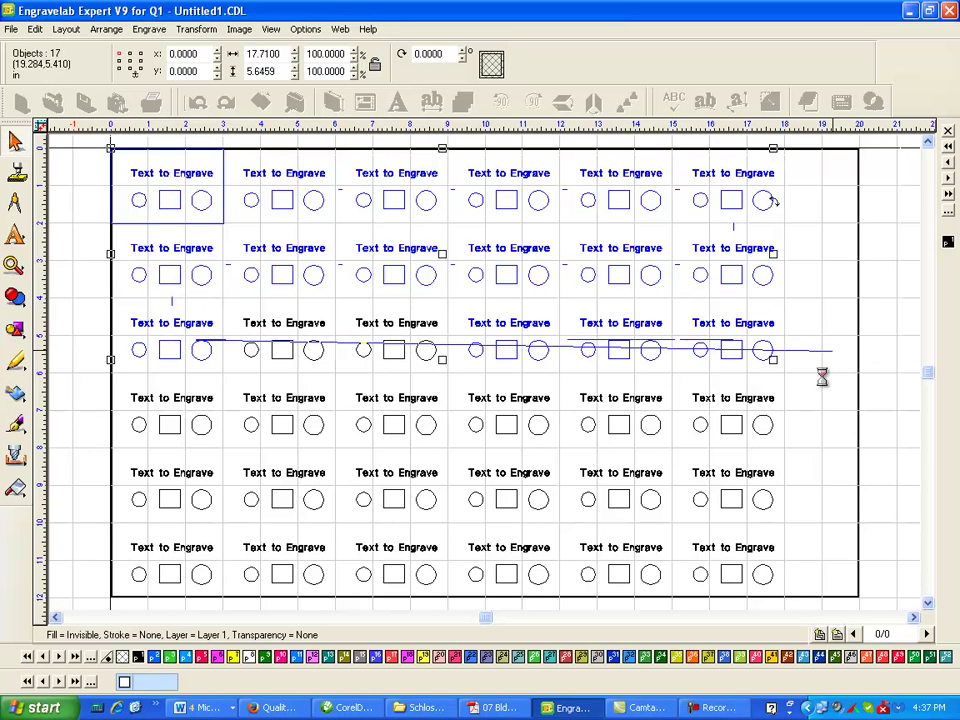
pyautogui.click(733, 350)
pyautogui.click(734, 413)
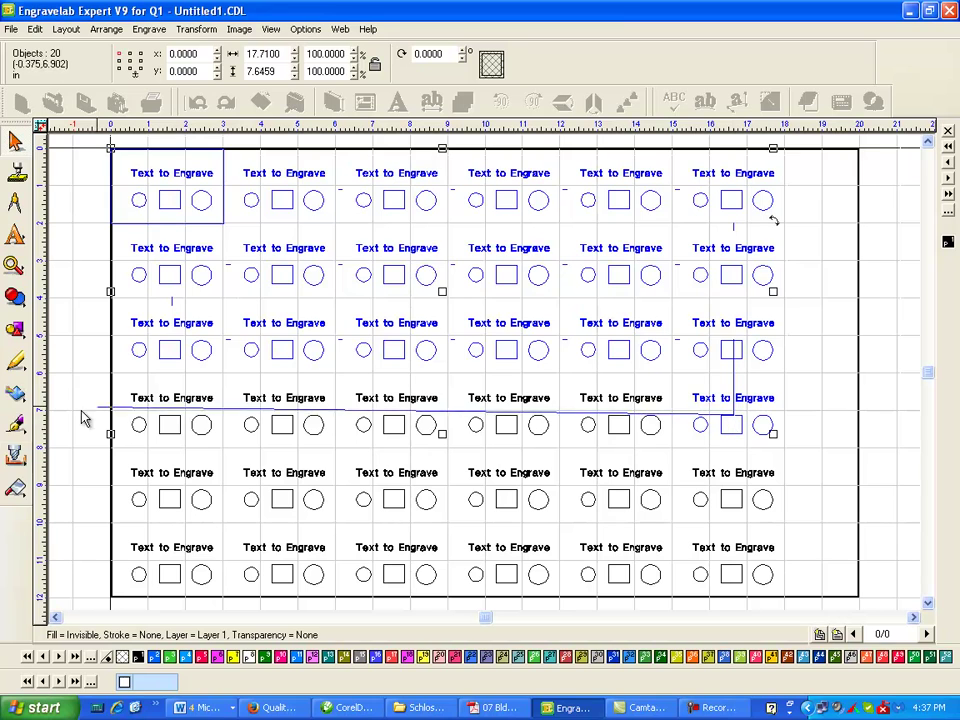
pyautogui.click(170, 414)
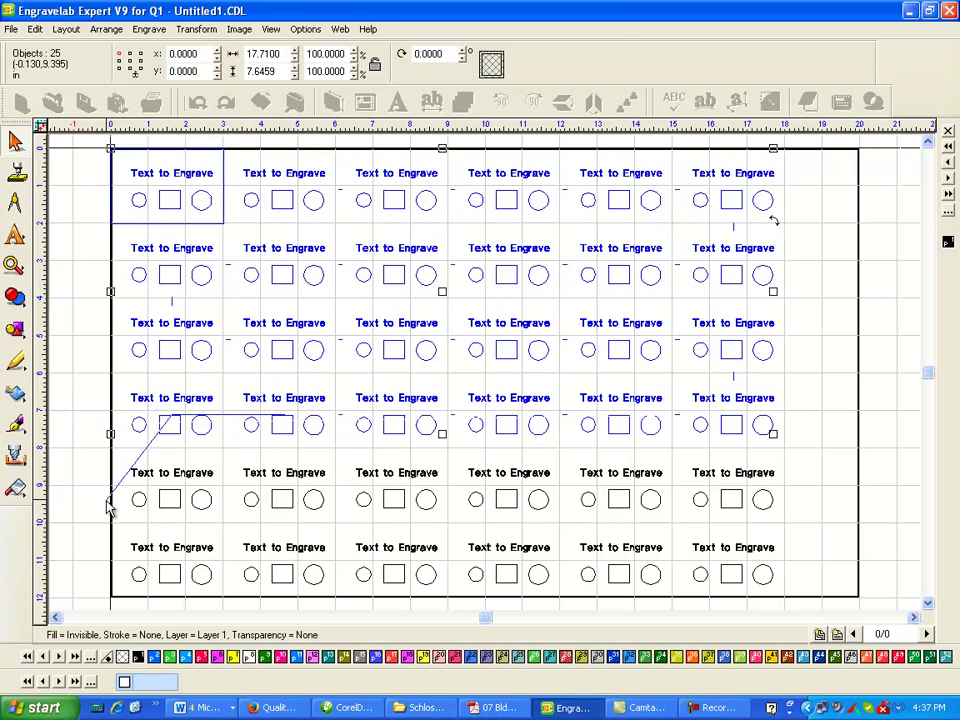
# Step: Extend the sequencing line through rows 5 and 6, then finish it
pyautogui.click(171, 501)
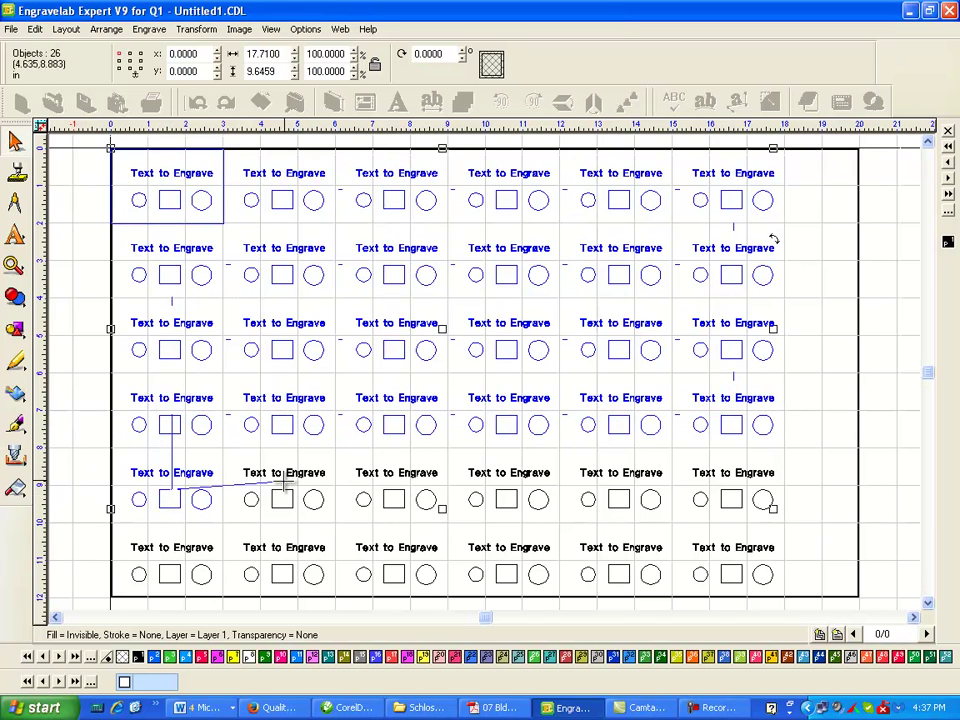
pyautogui.click(734, 499)
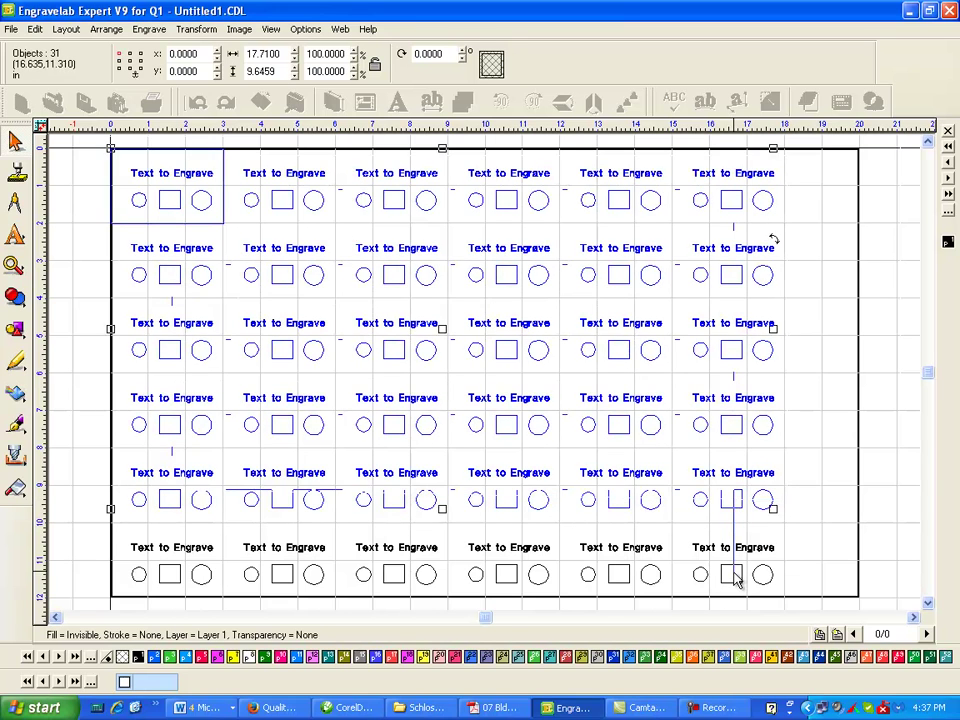
pyautogui.click(731, 578)
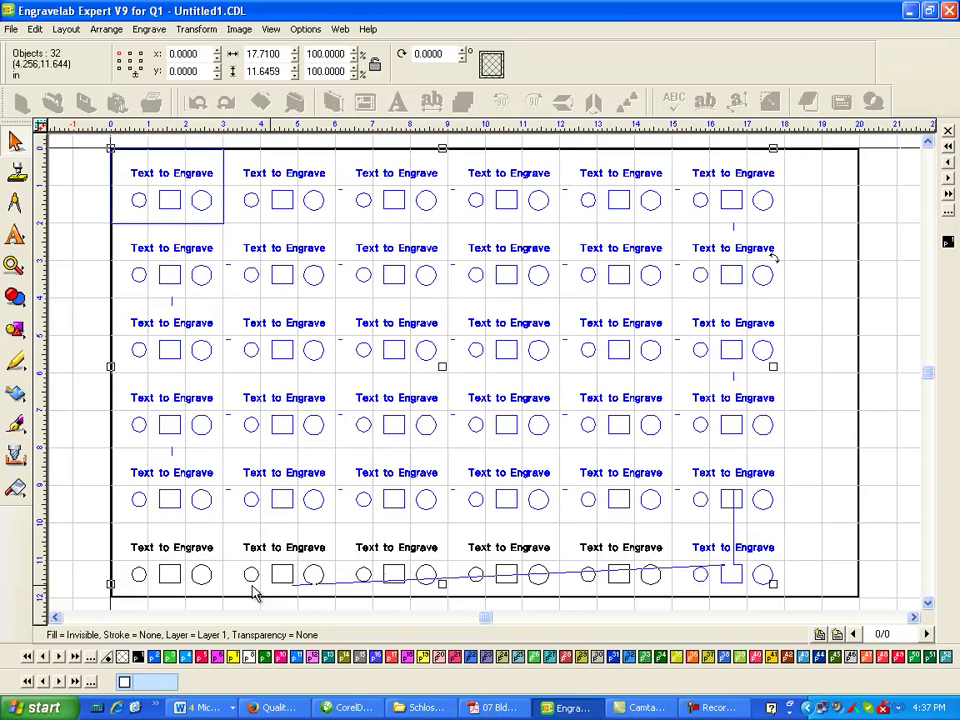
pyautogui.click(80, 578)
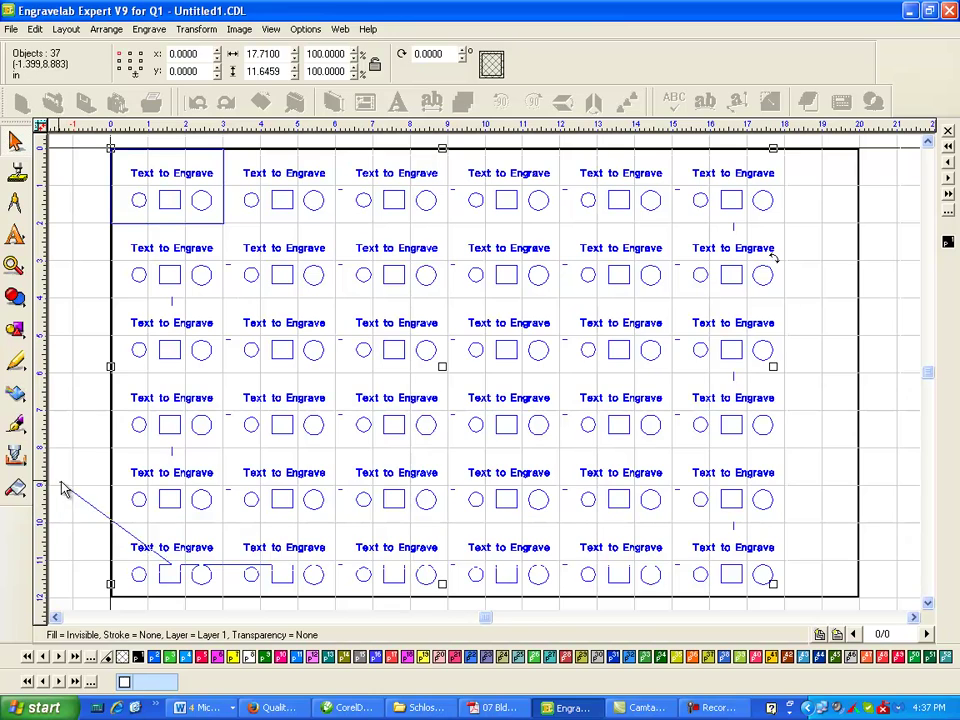
pyautogui.click(71, 486)
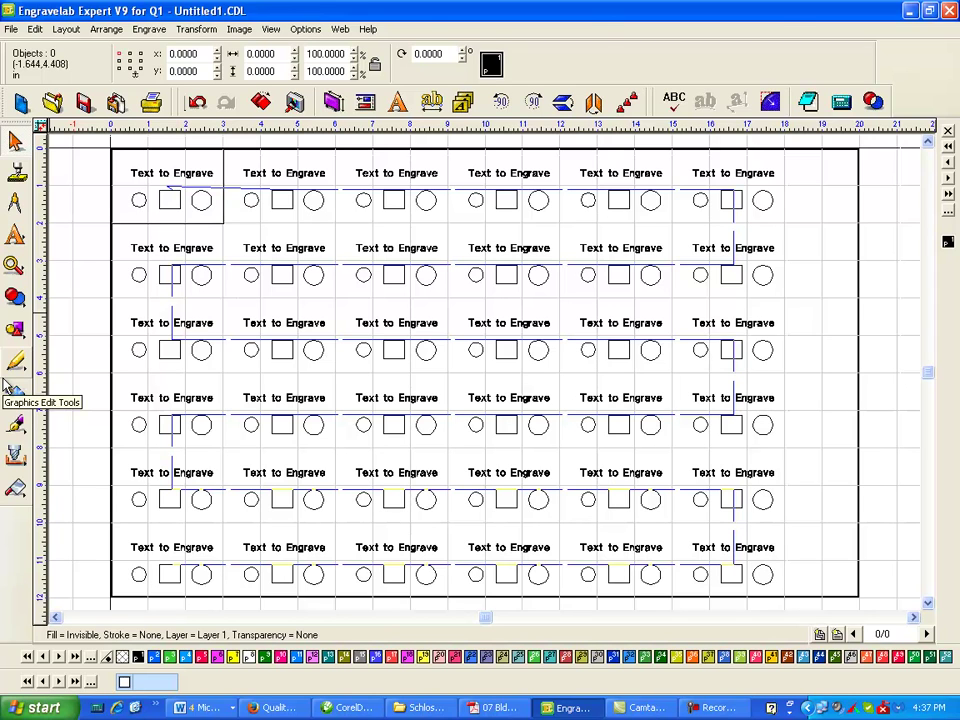
pyautogui.click(12, 388)
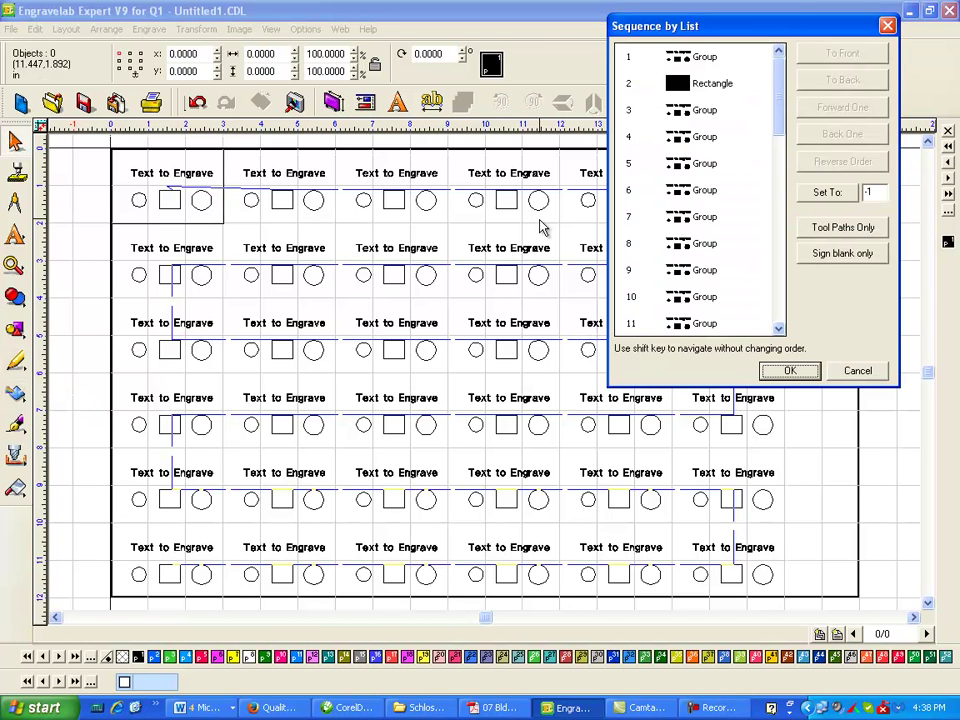
pyautogui.click(696, 56)
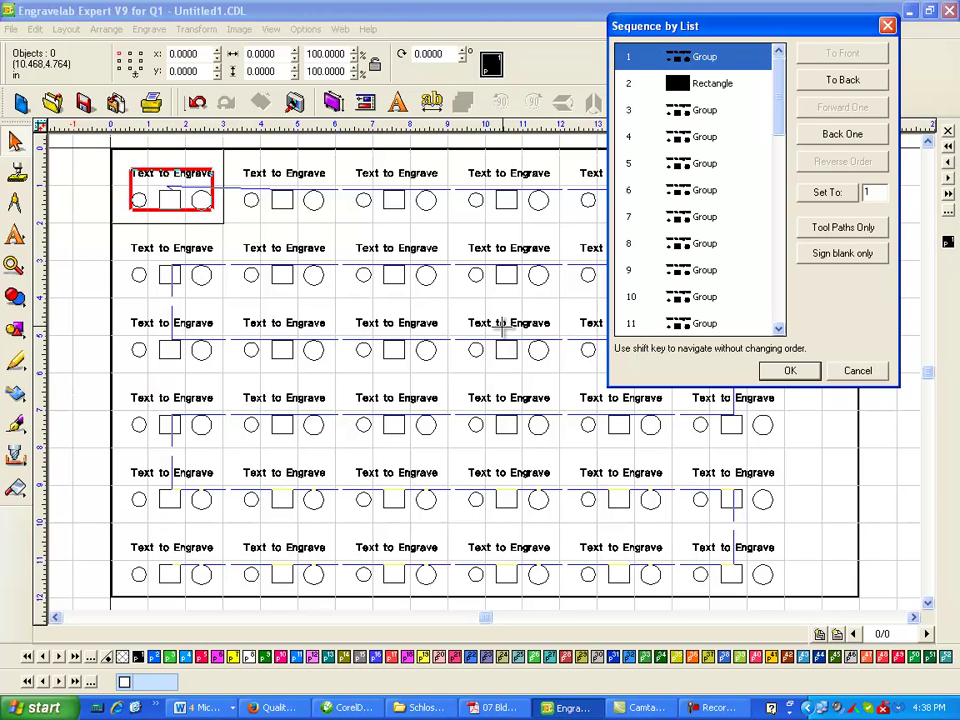
pyautogui.press('Down')
pyautogui.press('Down')
pyautogui.press('Down')
pyautogui.press('Down')
pyautogui.press('Down')
pyautogui.press('Down')
pyautogui.press('Down')
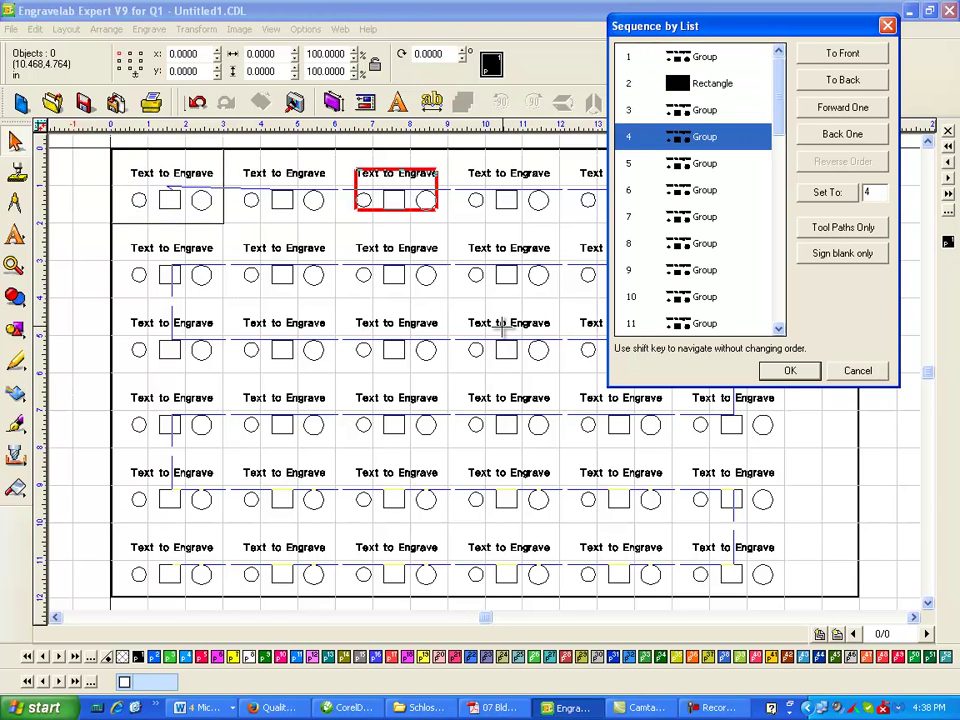
pyautogui.press('Down')
pyautogui.press('Down')
pyautogui.press('Down')
pyautogui.press('Down')
pyautogui.press('Down')
pyautogui.press('Down')
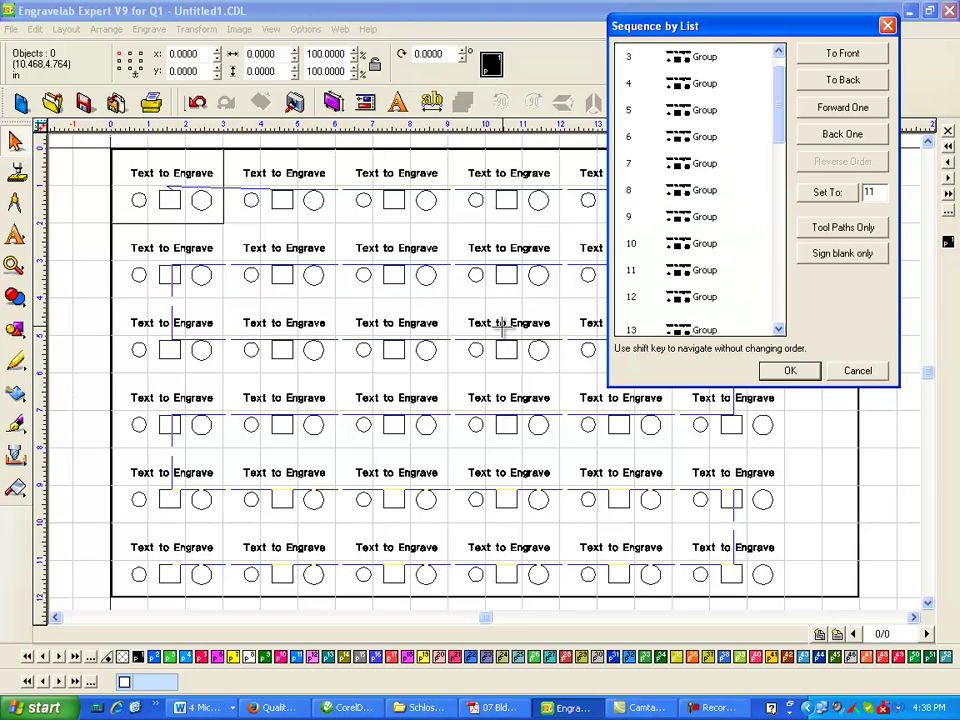
pyautogui.press('Down')
pyautogui.press('Down')
pyautogui.press('Down')
pyautogui.press('Down')
pyautogui.press('Down')
pyautogui.press('Down')
pyautogui.press('Down')
pyautogui.press('Down')
pyautogui.press('Down')
pyautogui.press('Down')
pyautogui.press('Down')
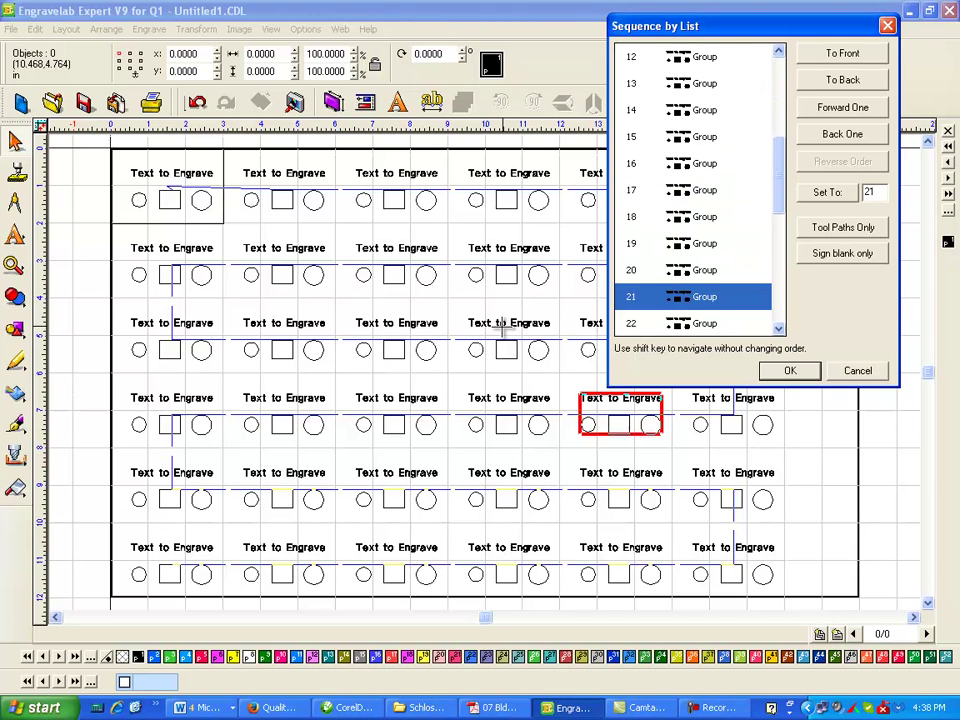
pyautogui.press('Down')
pyautogui.press('Down')
pyautogui.press('Down')
pyautogui.press('Down')
pyautogui.press('Down')
pyautogui.press('Down')
pyautogui.press('Down')
pyautogui.press('Down')
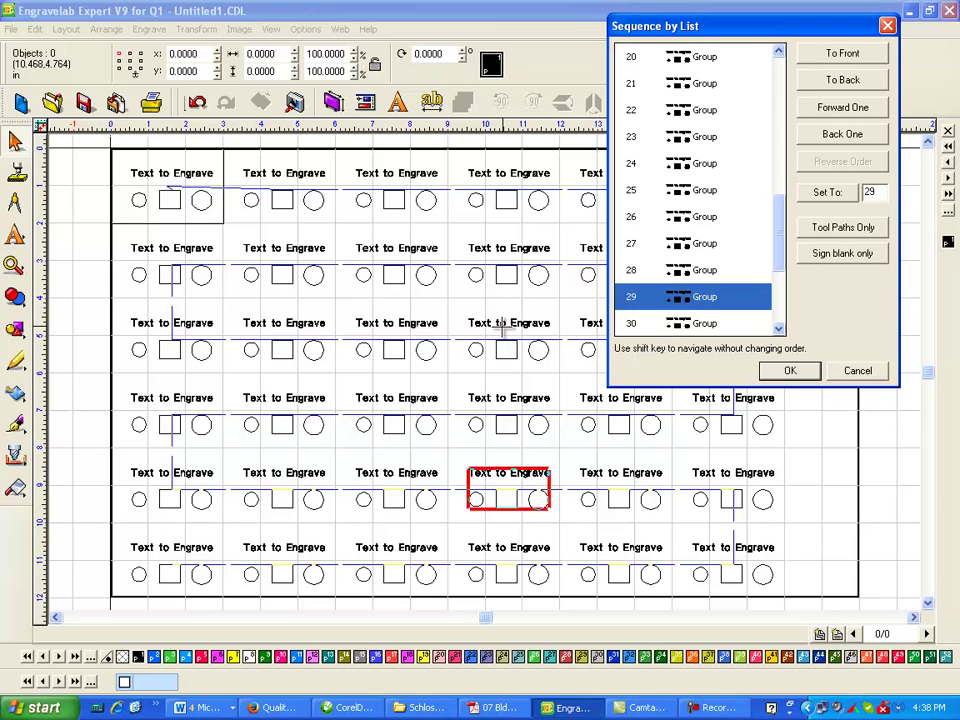
pyautogui.press('Down')
pyautogui.press('Down')
pyautogui.press('Down')
pyautogui.press('Down')
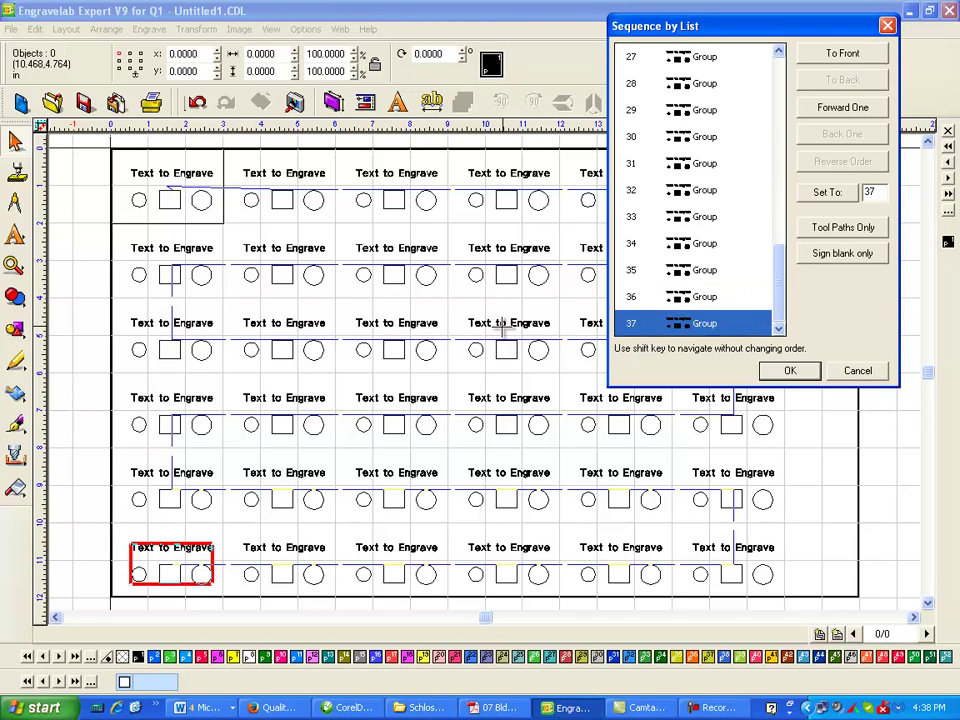
pyautogui.click(792, 374)
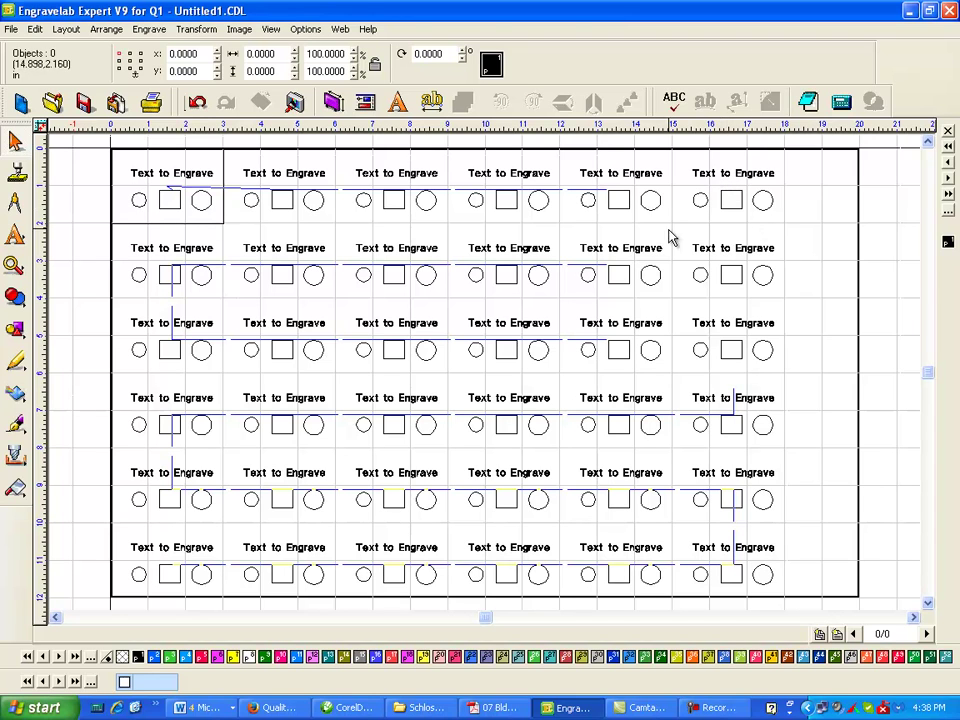
# Step: Select the top-right plate group, view the Layout > Sequence shortcut keys, then open Options
pyautogui.click(765, 195)
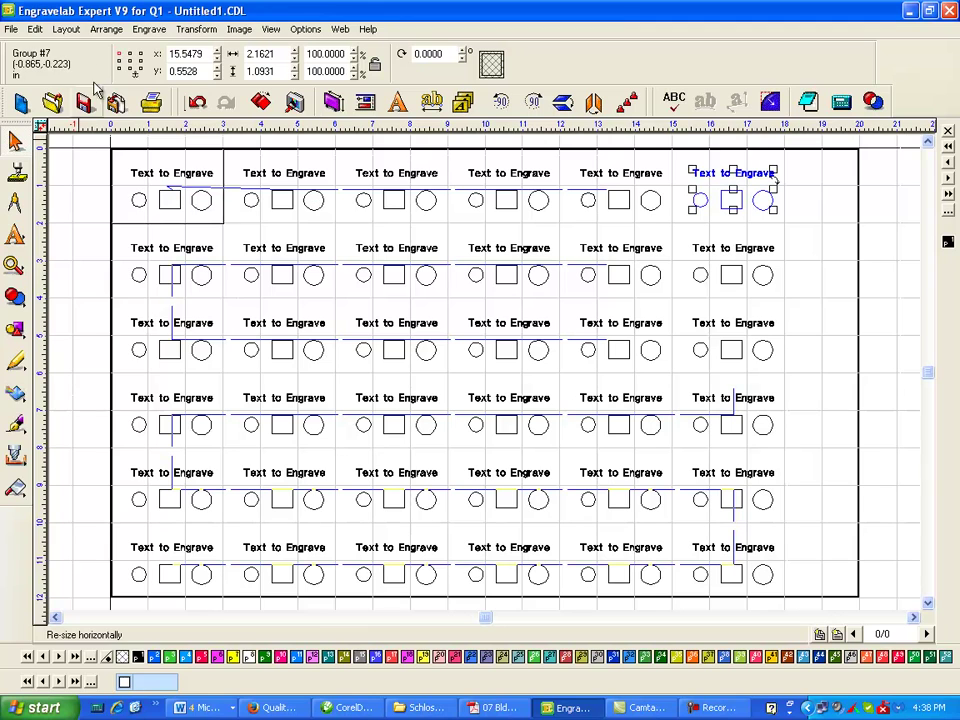
pyautogui.click(67, 30)
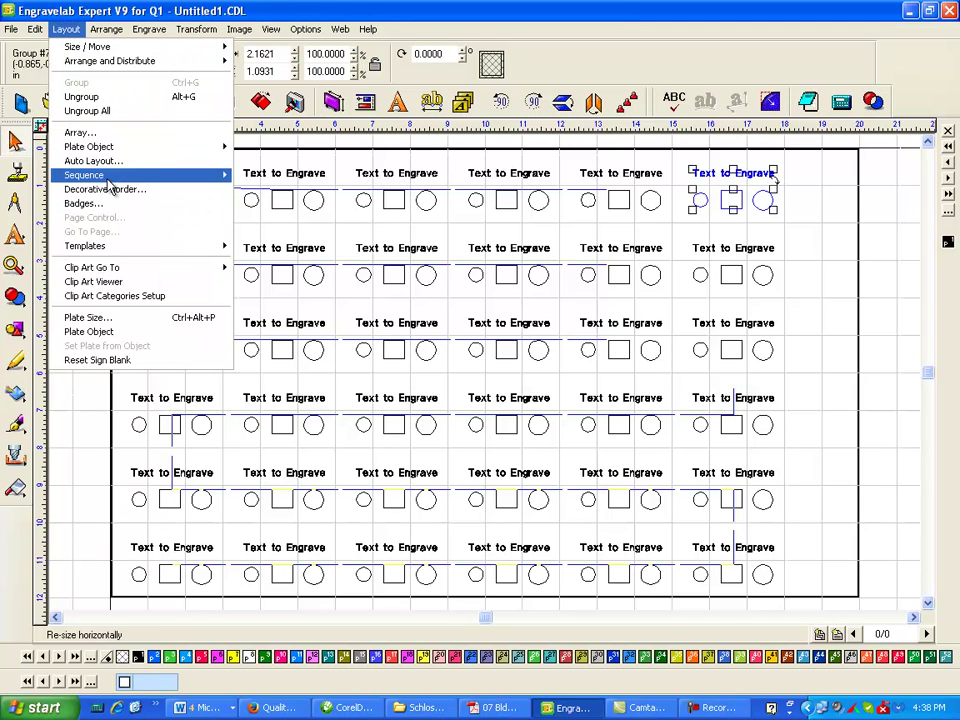
pyautogui.moveTo(107, 177)
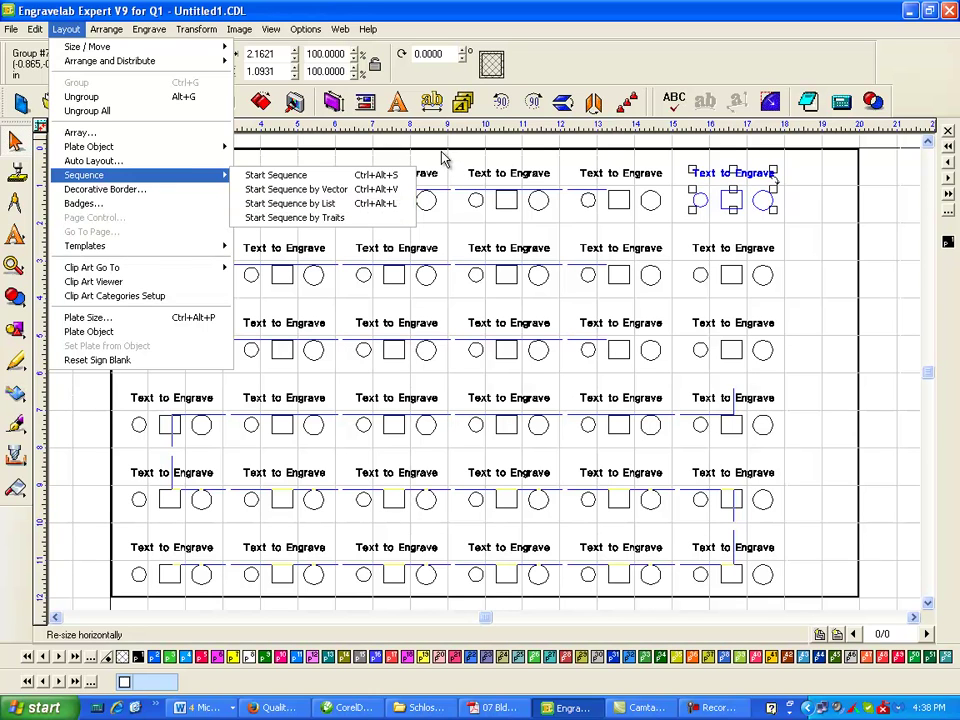
pyautogui.click(739, 167)
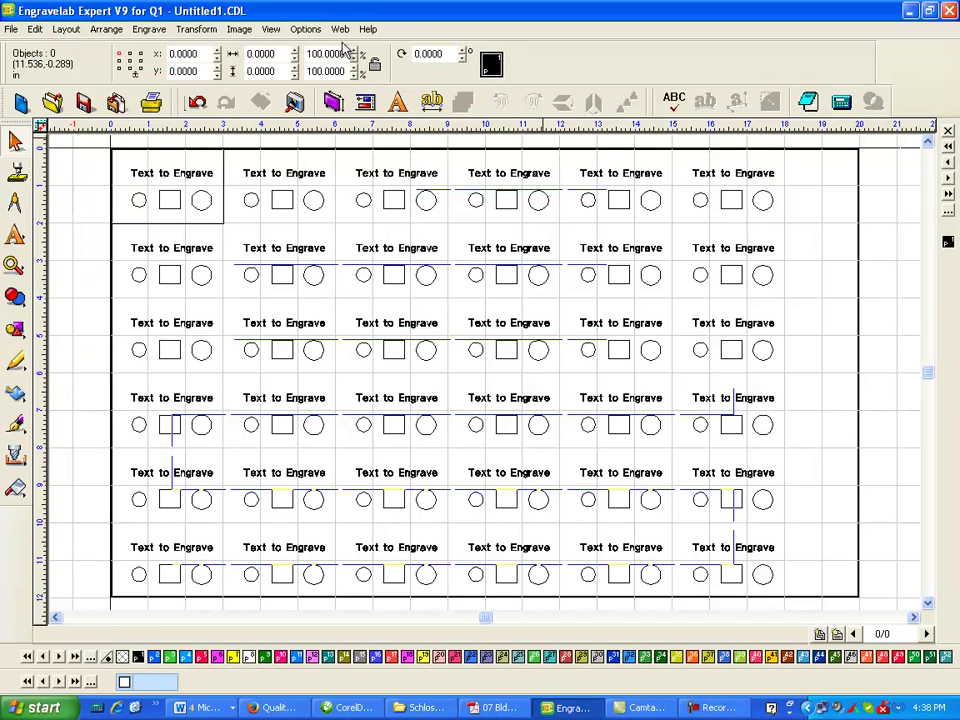
pyautogui.click(306, 29)
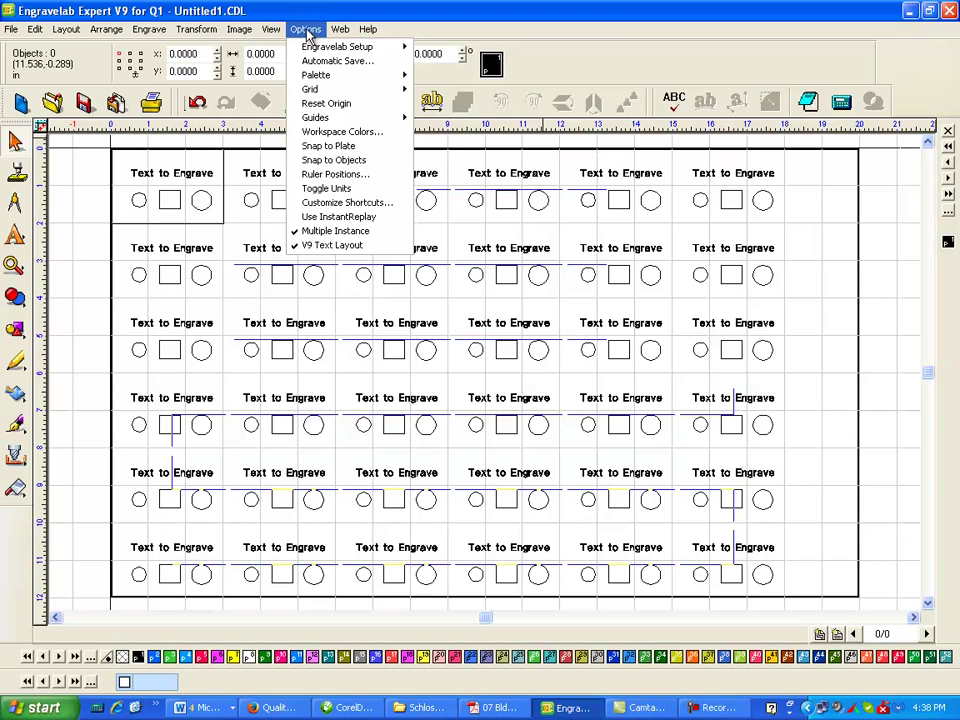
# Step: In Customize Shortcuts, select Layout > Sequence > Start Sequence by Vector
pyautogui.click(336, 207)
pyautogui.doubleClick(322, 216)
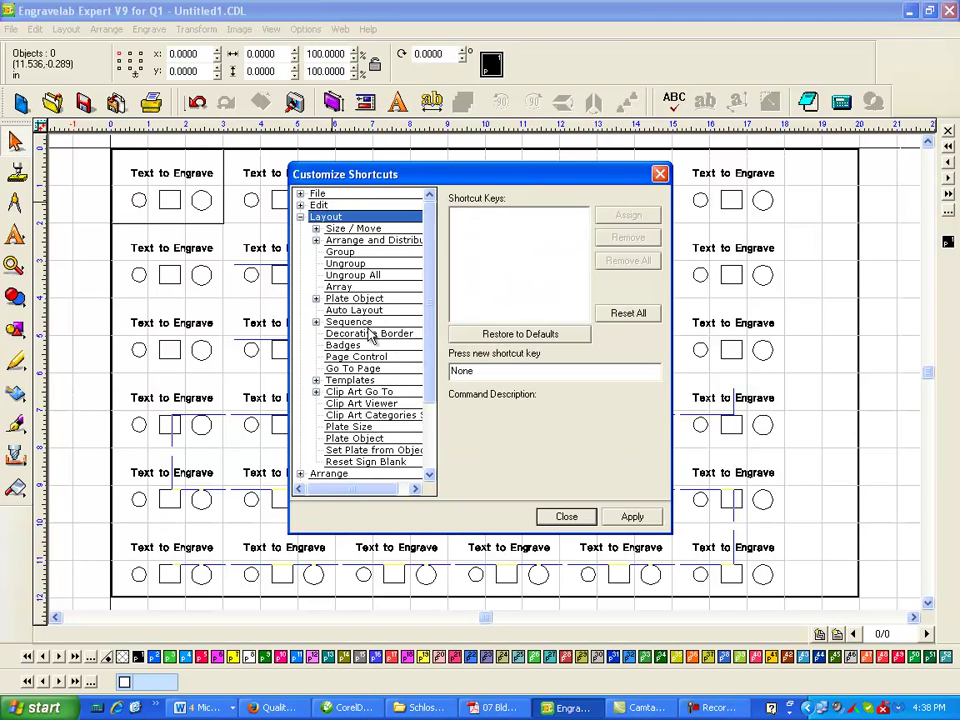
pyautogui.click(316, 322)
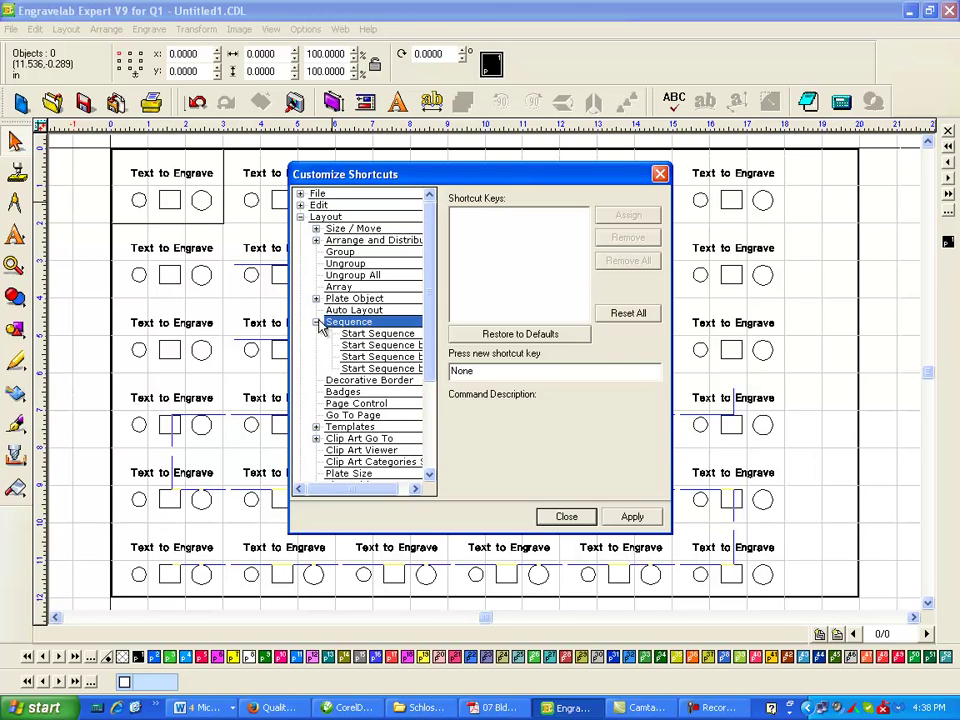
pyautogui.click(392, 346)
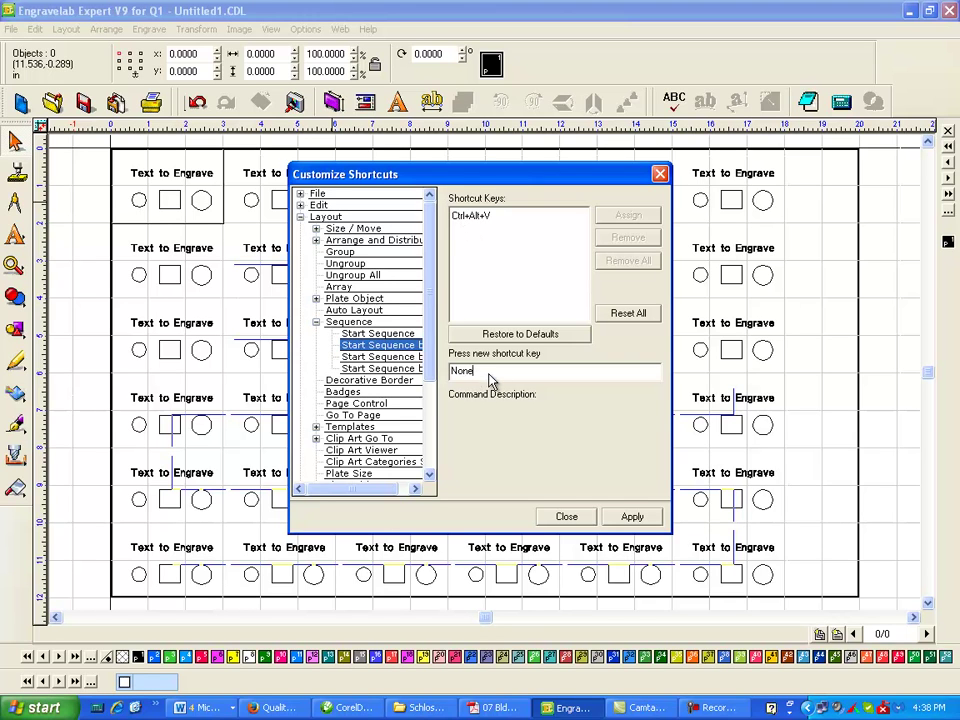
# Step: Test Ctrl+Alt+V to reveal its existing assignment, then close the shortcut dialog
pyautogui.hotkey('ctrl', 'alt')
pyautogui.hotkey('ctrl', 'alt', 'v')
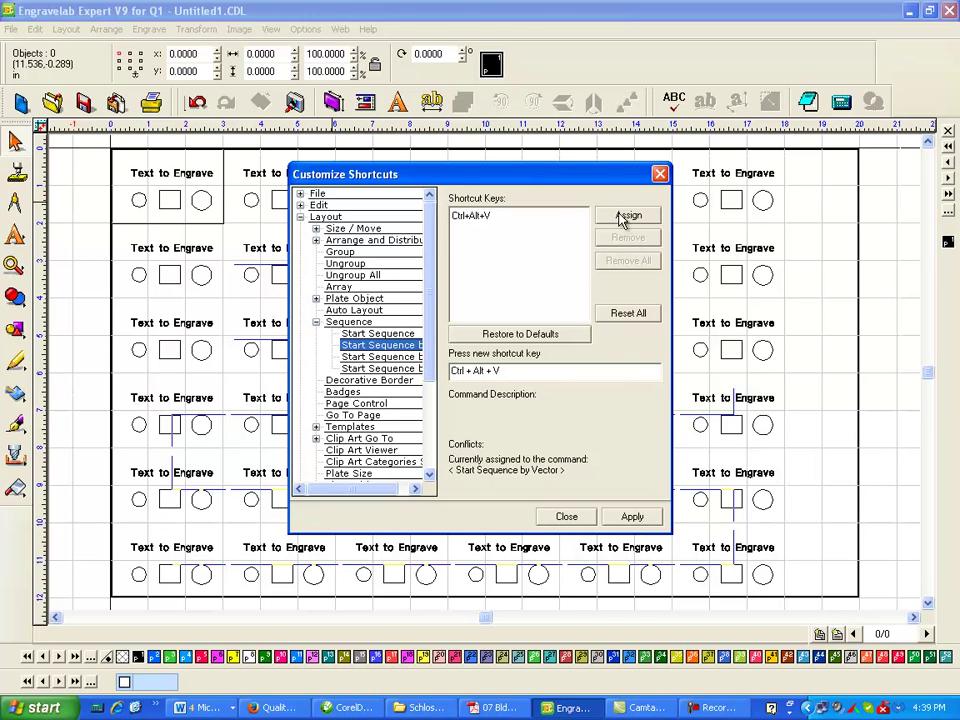
pyautogui.click(589, 518)
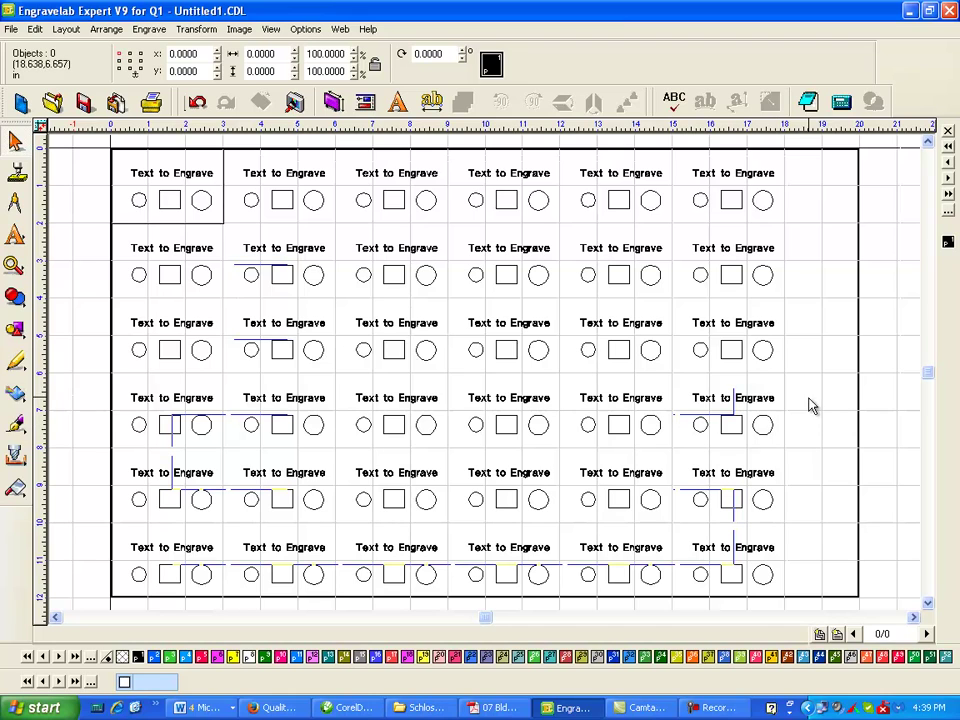